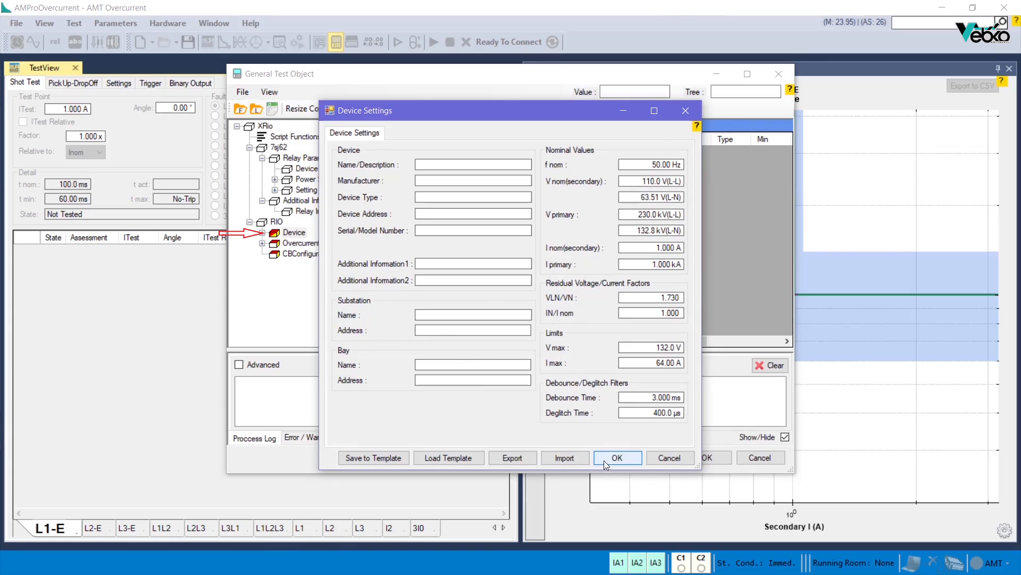
Step: Accept the device settings and examine the Name Plate parameters of the RIO Device block
left_click(605, 459)
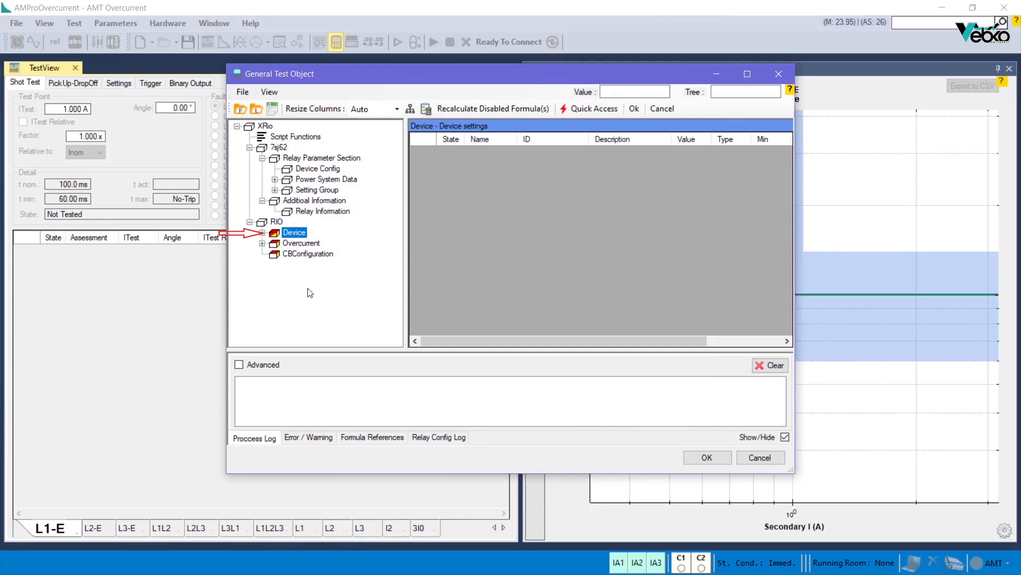
left_click(262, 233)
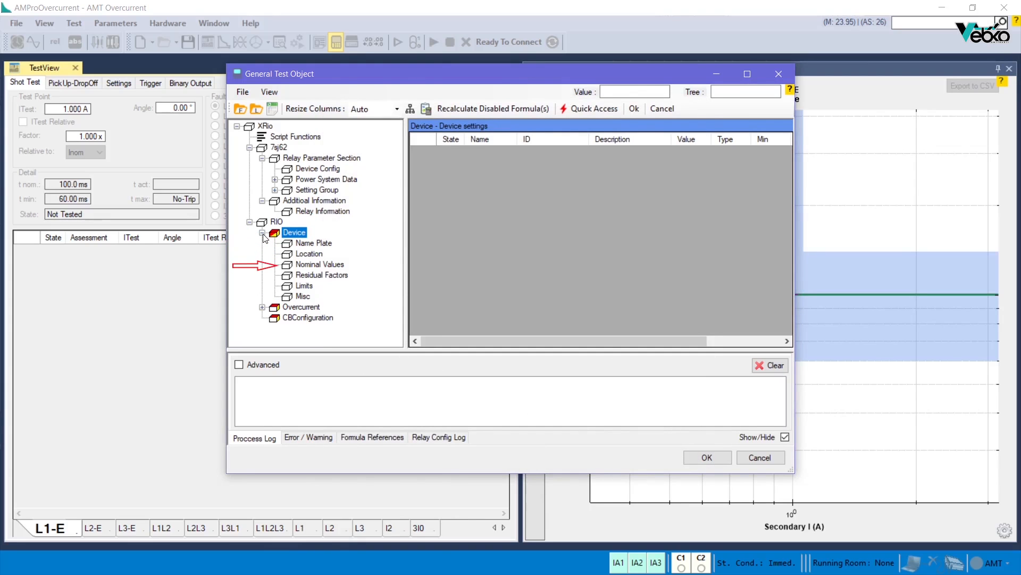
left_click(289, 245)
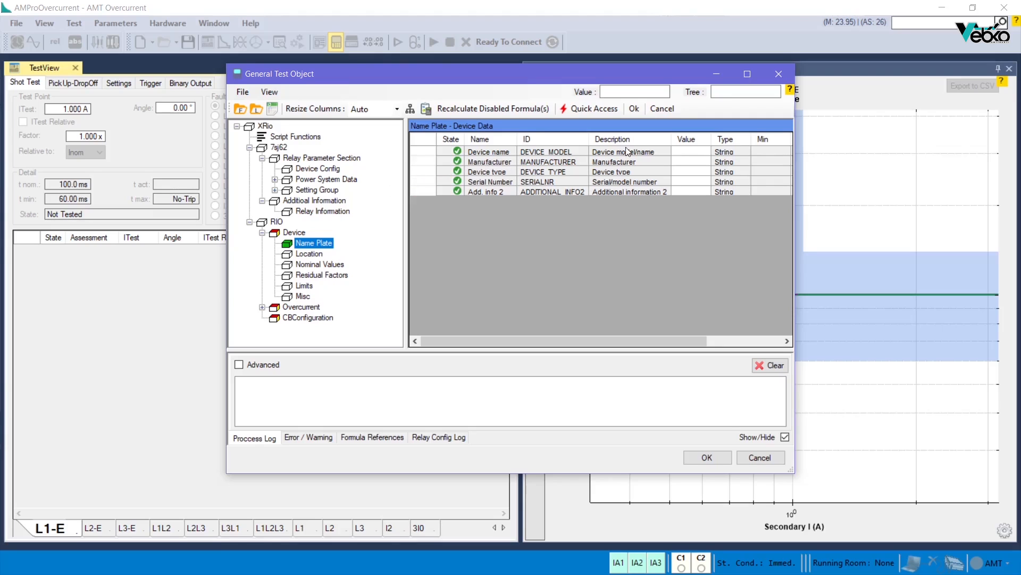
left_click(689, 152)
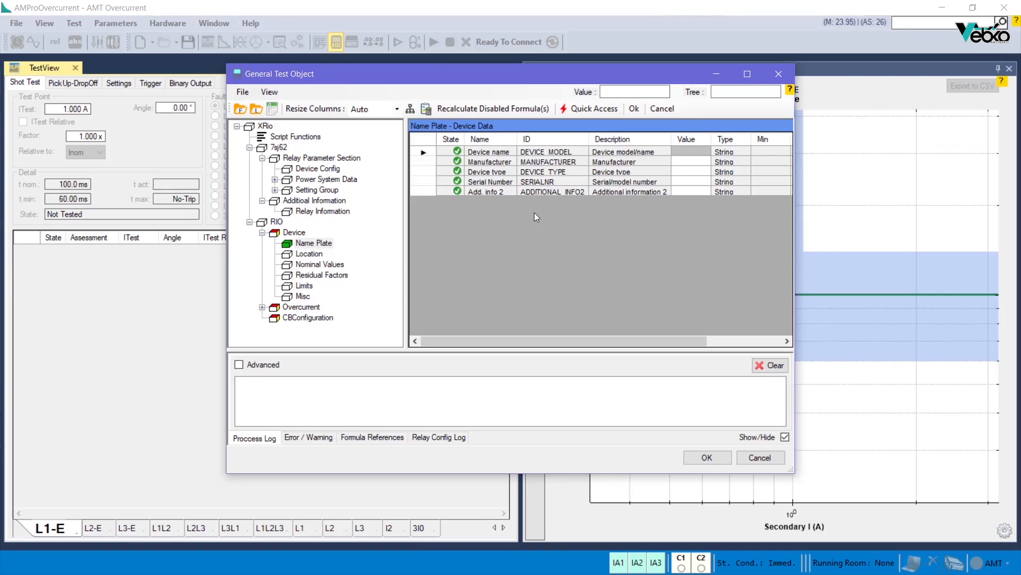
Step: Open the value formula editor for the nominal current In in the device's Nominal Values
left_click(321, 266)
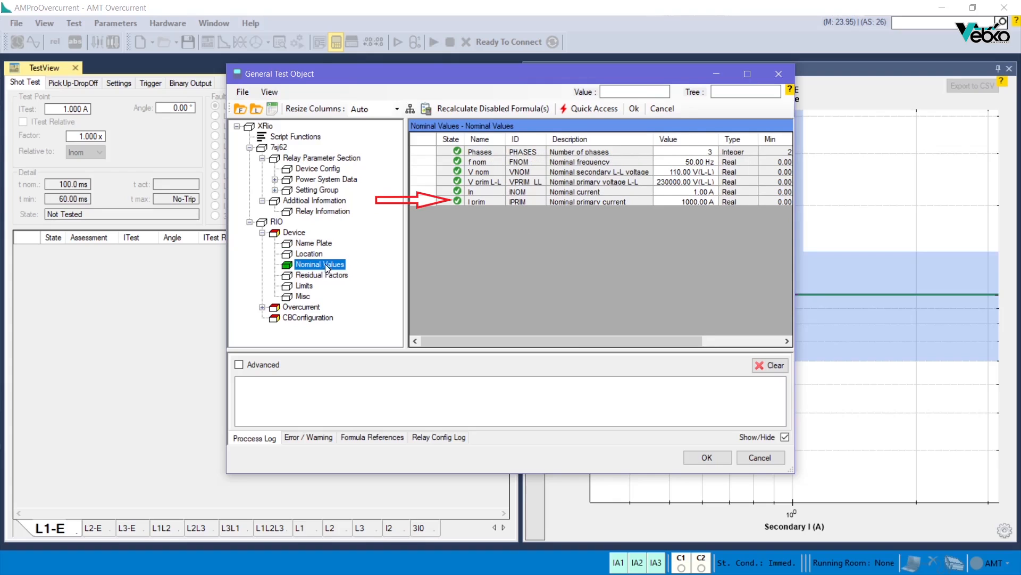
left_click(442, 194)
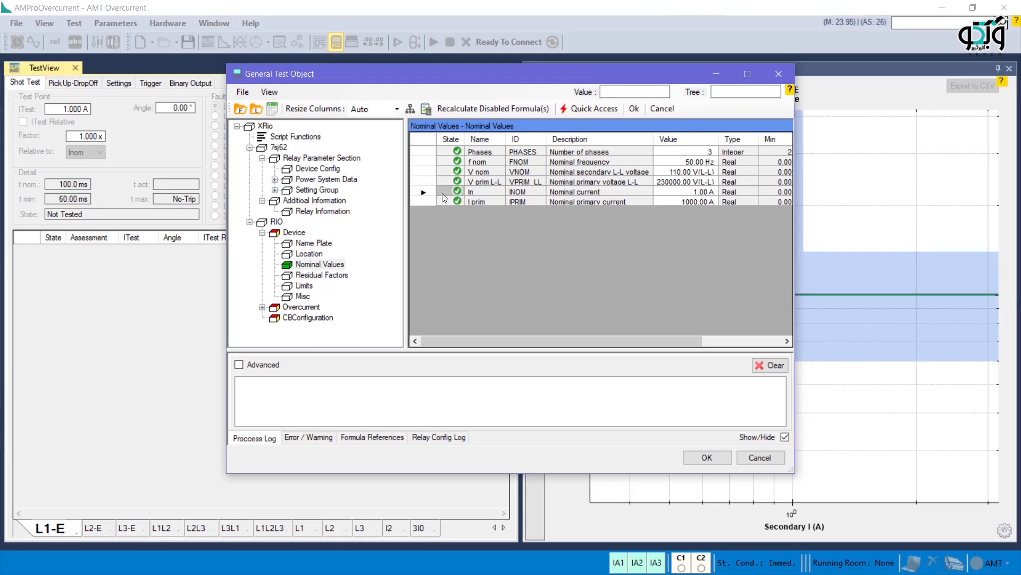
double_click(442, 193)
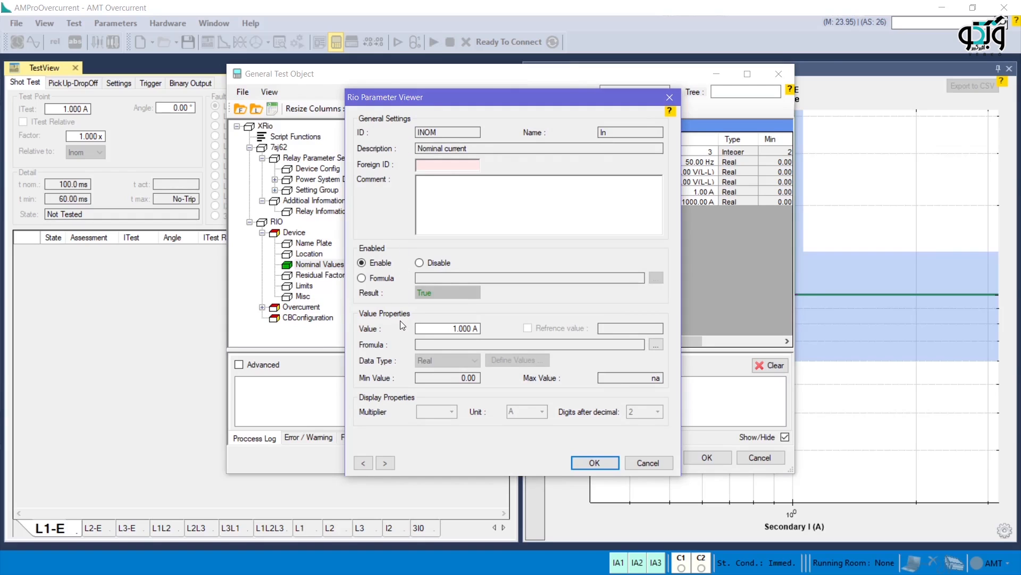
left_click(657, 345)
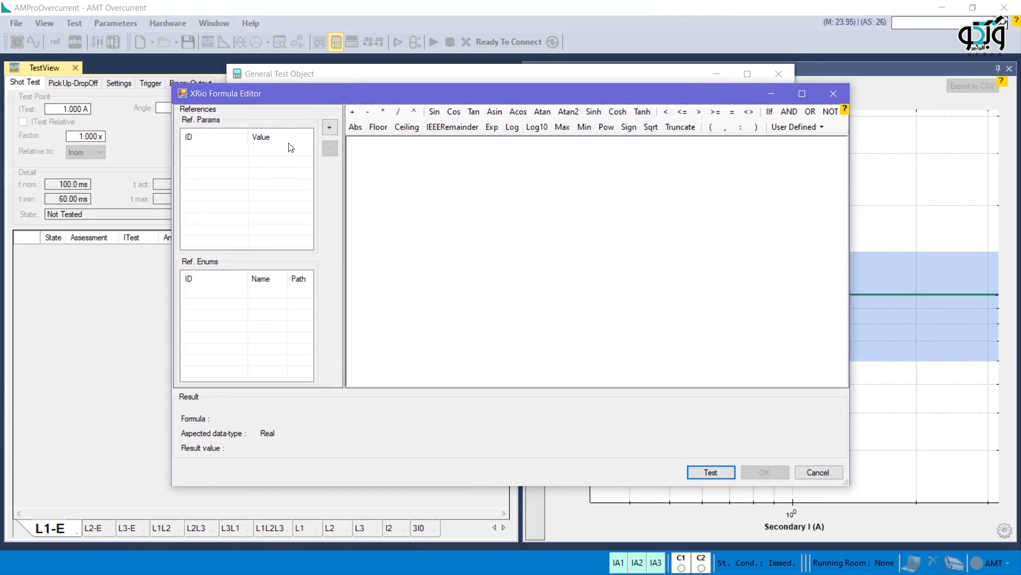
Step: Add CT Secondary from the relay's Power System Data as a reference parameter, plus its TXT_1_201 (1 A) option as a reference enum
left_click(329, 129)
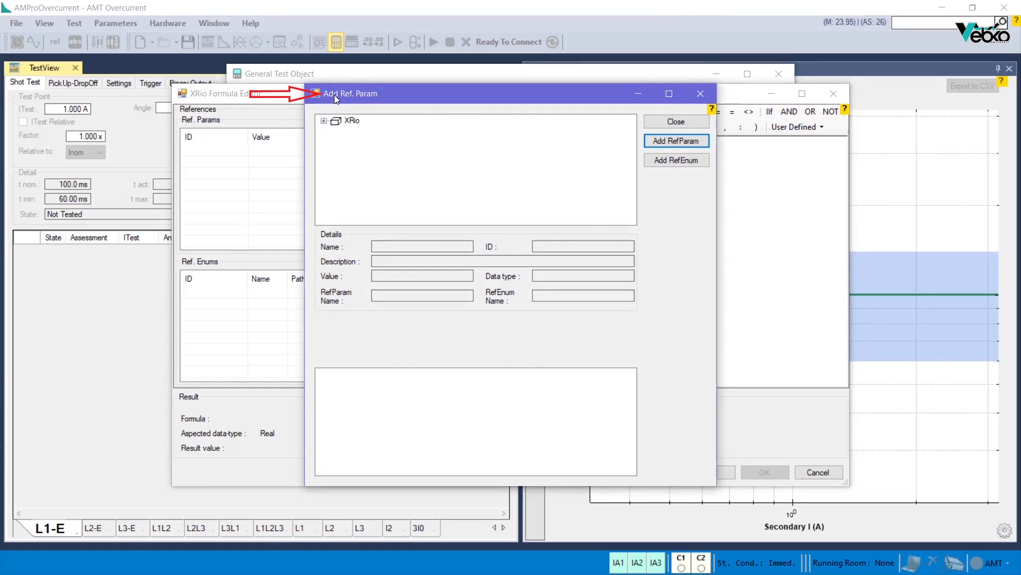
left_click(323, 120)
left_click(337, 143)
left_click(361, 174)
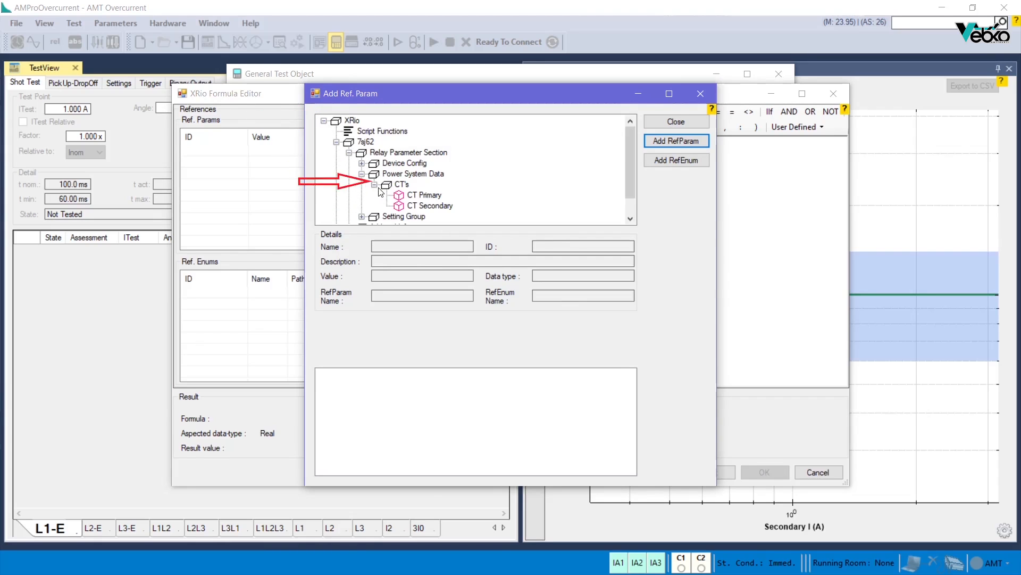
left_click(428, 206)
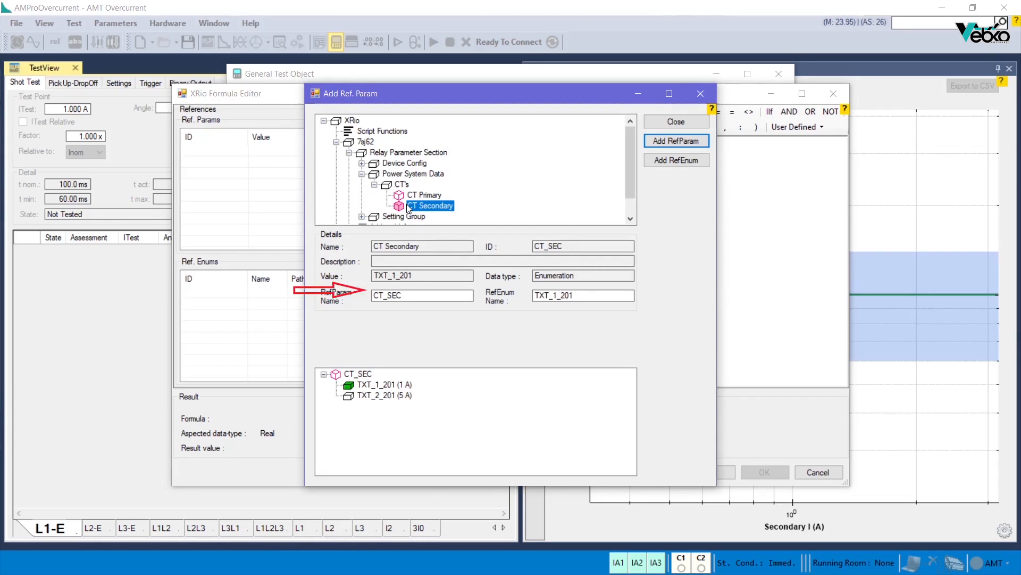
left_click(393, 385)
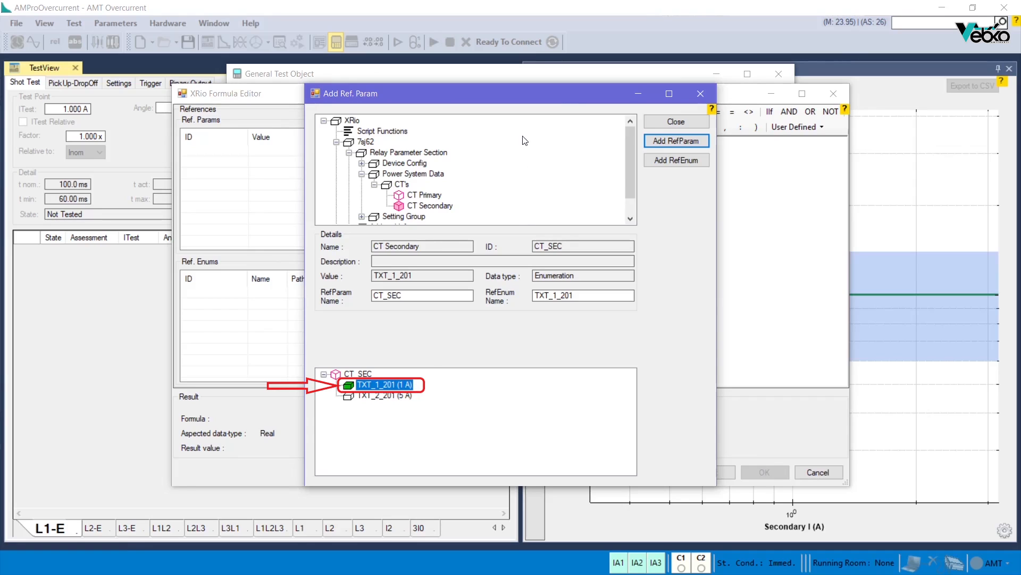
left_click(660, 142)
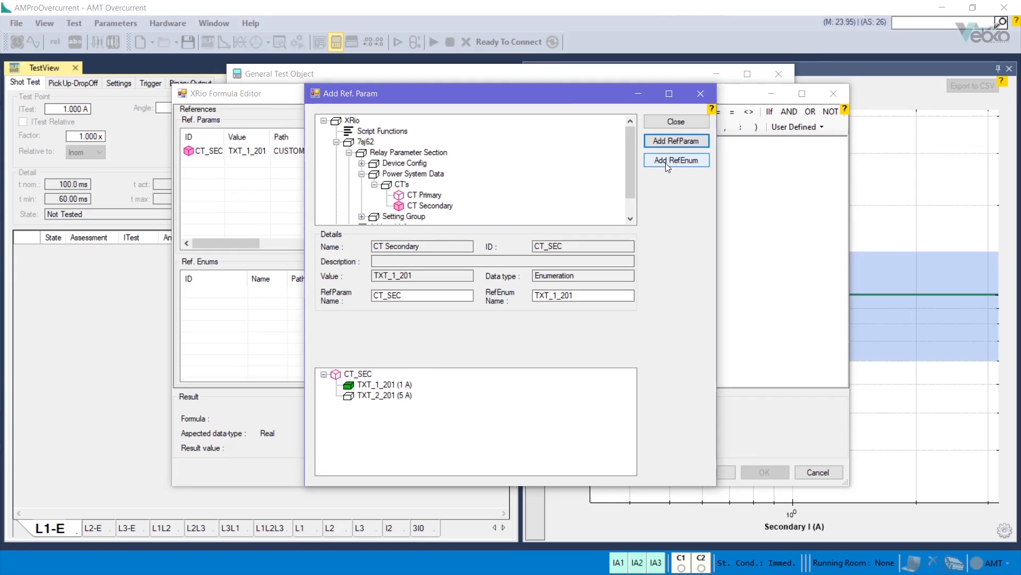
left_click(665, 162)
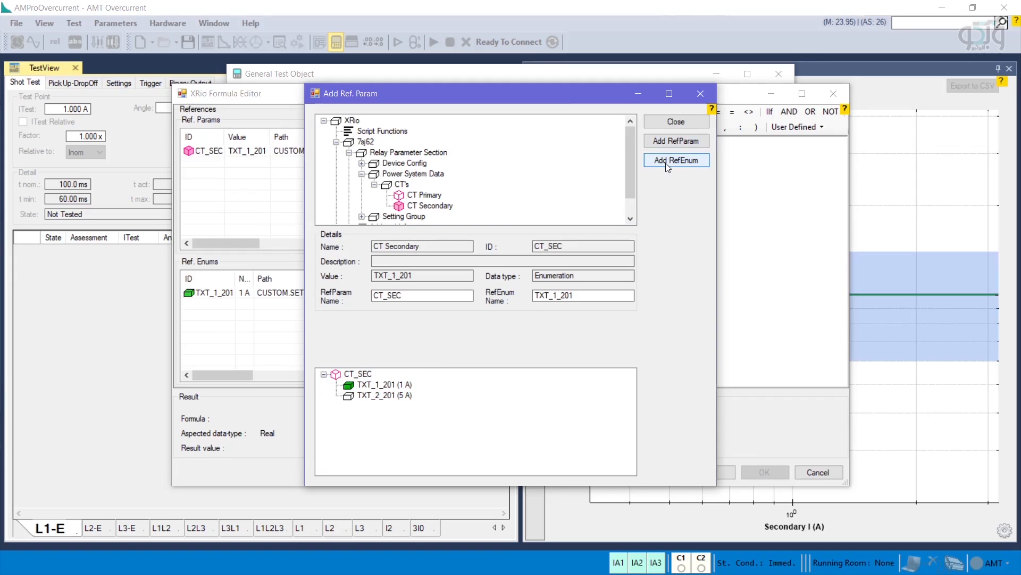
left_click(668, 121)
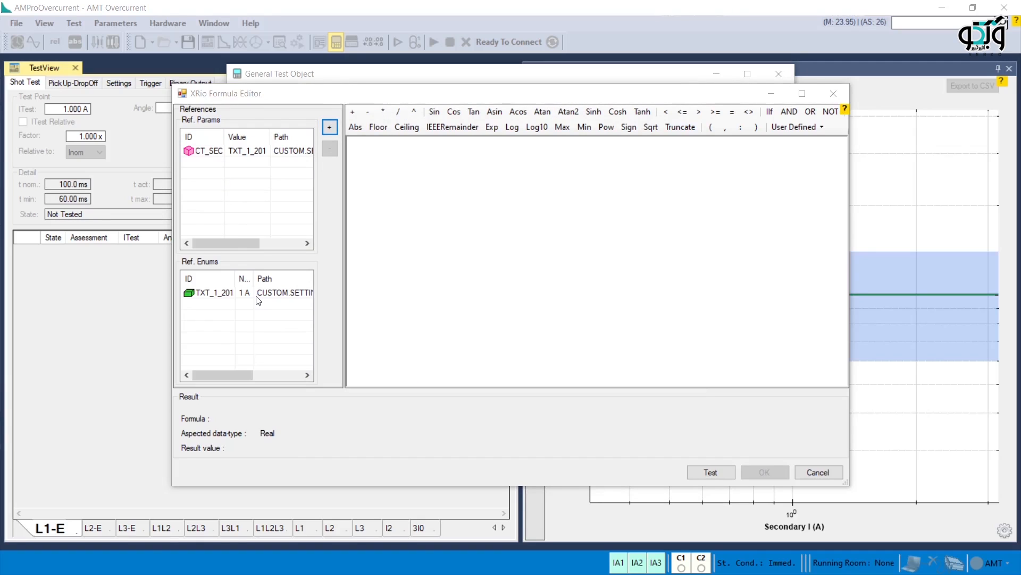
Step: Enter the formula IIf(CT_SEC=TXT_1_201,1,5) for the nominal current, test it and apply it
left_click(391, 162)
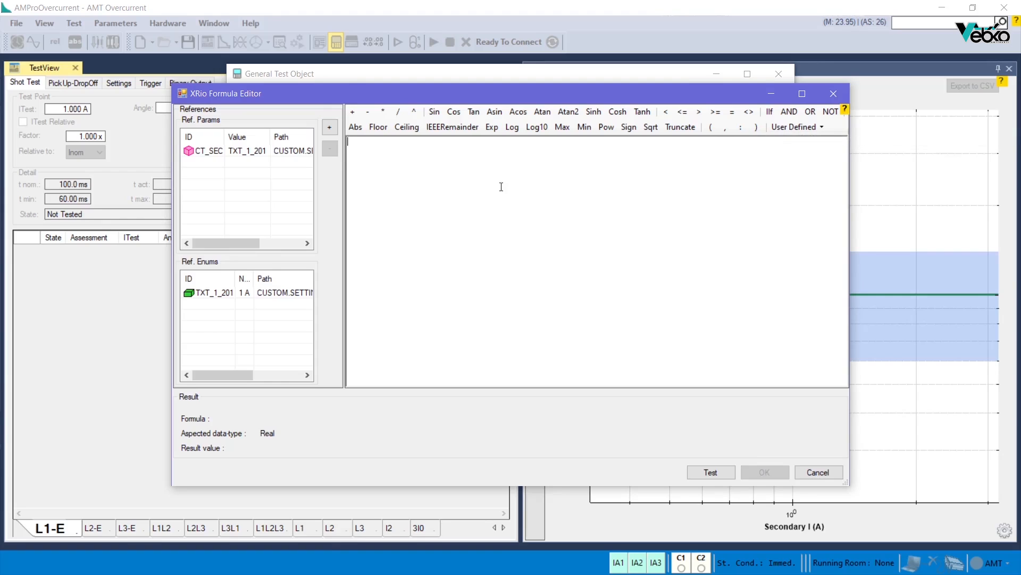
type("IIf(CT_SEC=TXT_1_201,1,5)")
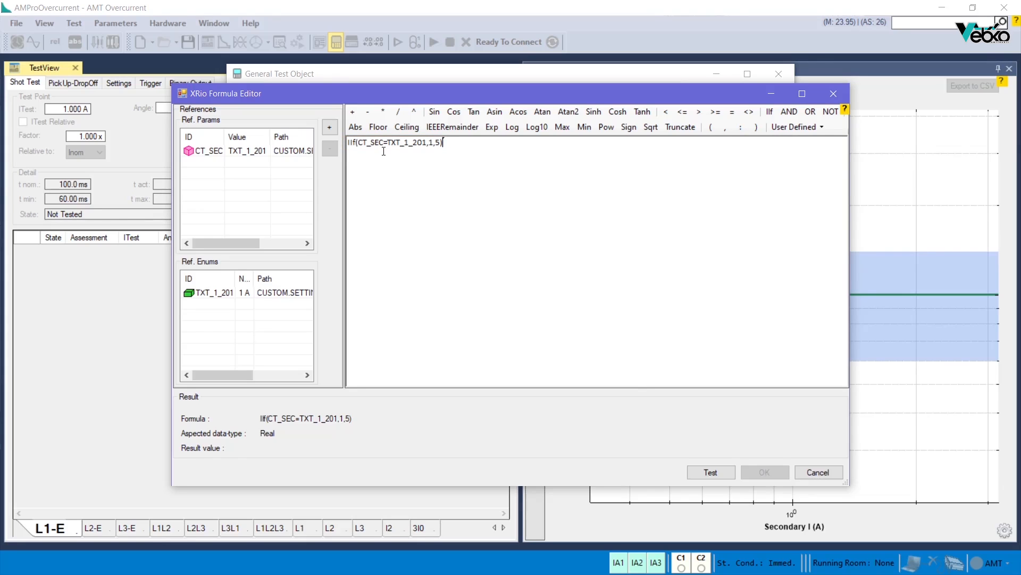
left_click(716, 471)
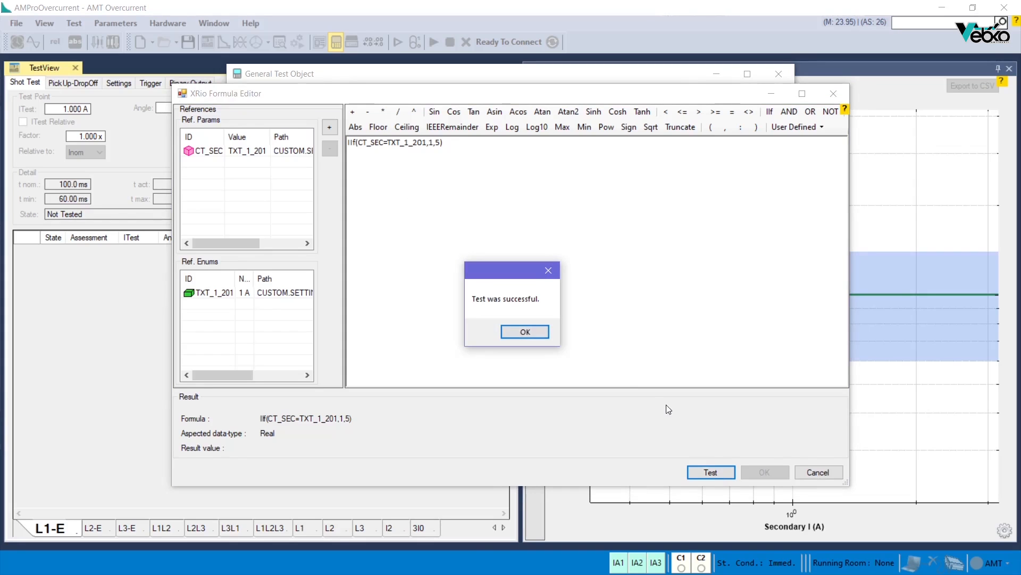
left_click(523, 330)
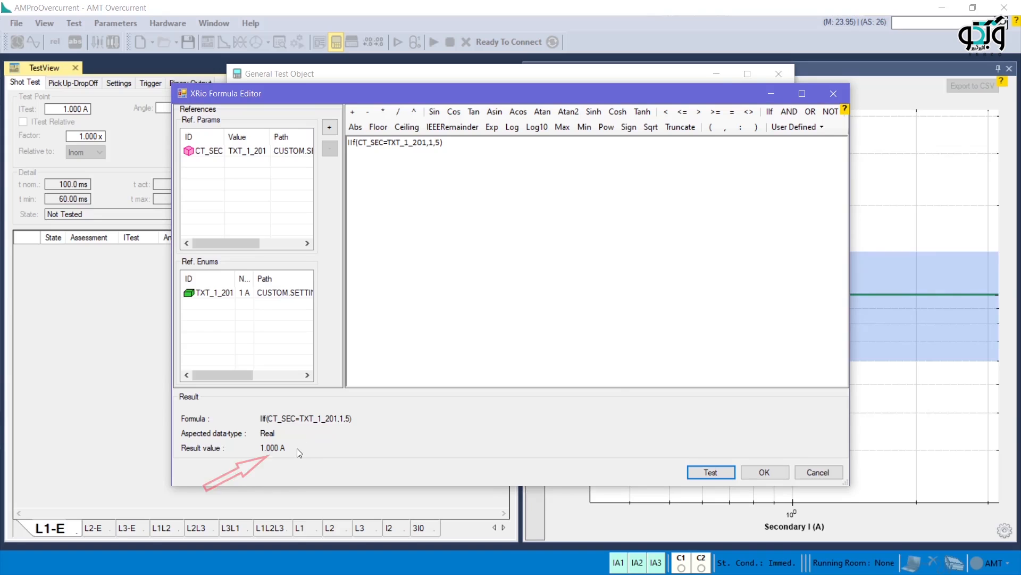
left_click(707, 472)
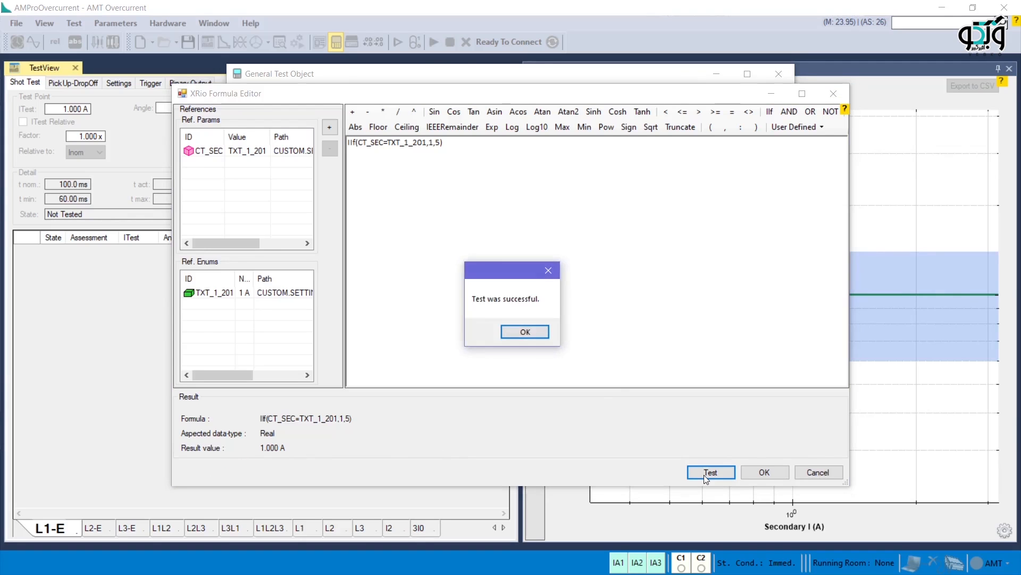
left_click(538, 332)
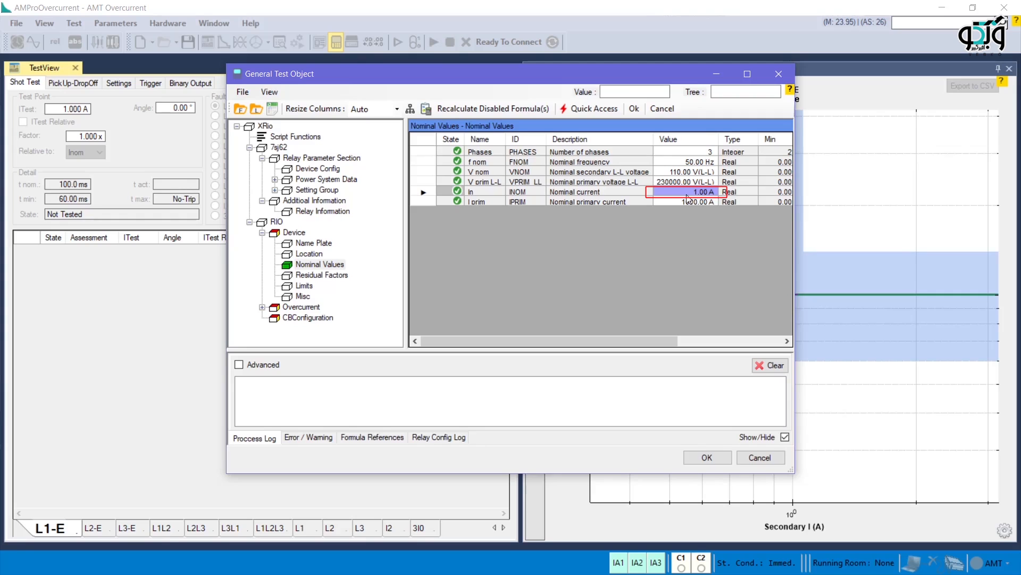
Step: Show the reference diagram of the In parameter and follow it to the CT Secondary setting
mouse_move(640, 341)
left_mouse_down()
mouse_move(692, 337)
mouse_move(633, 344)
left_mouse_up()
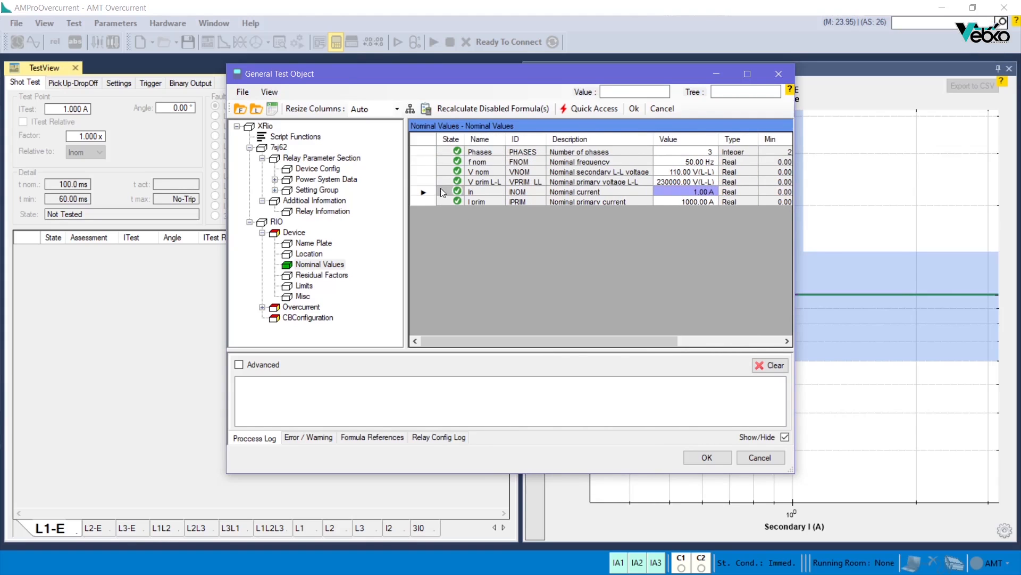
left_click(410, 109)
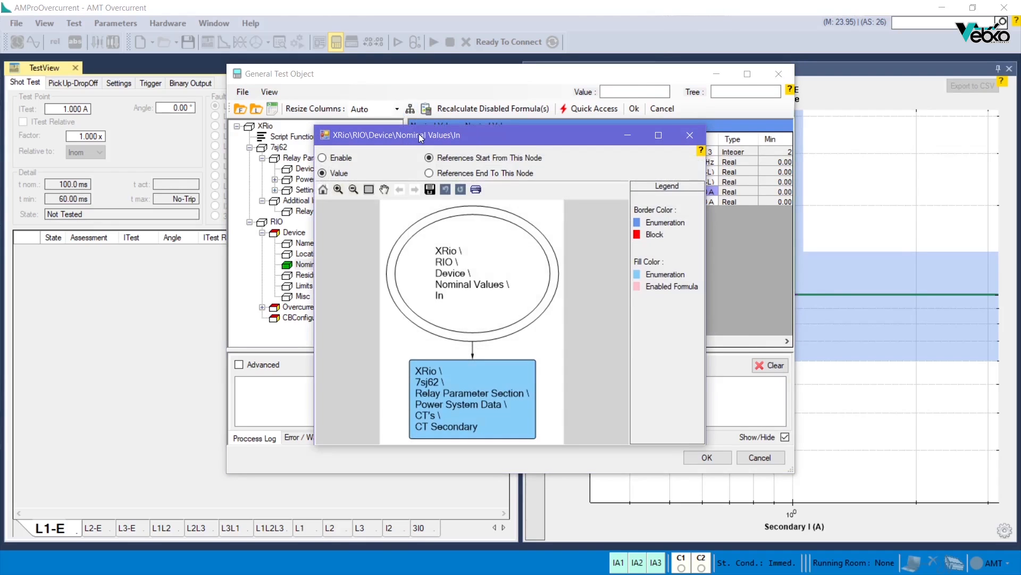
left_click_drag(504, 132, 630, 252)
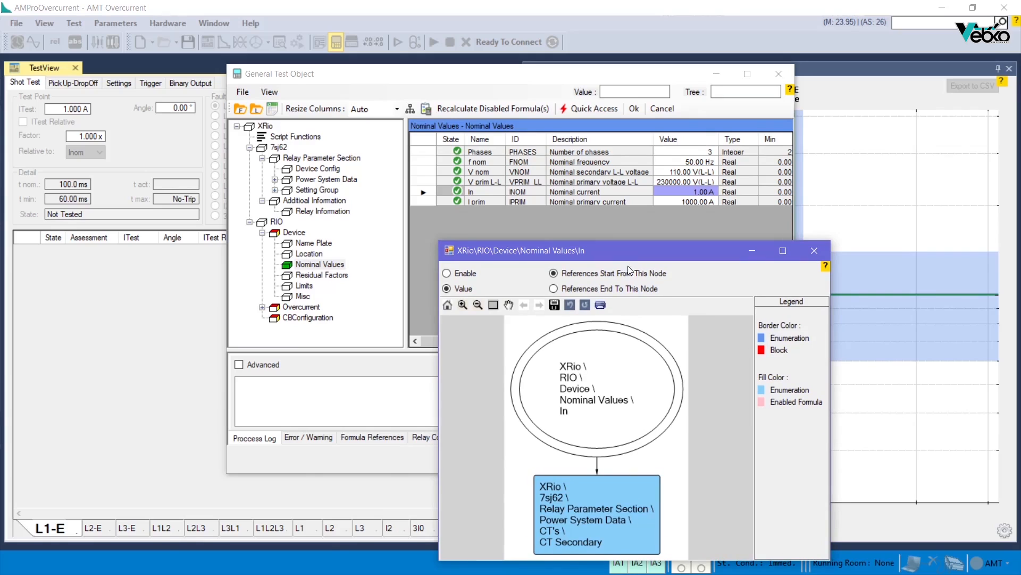
double_click(599, 517)
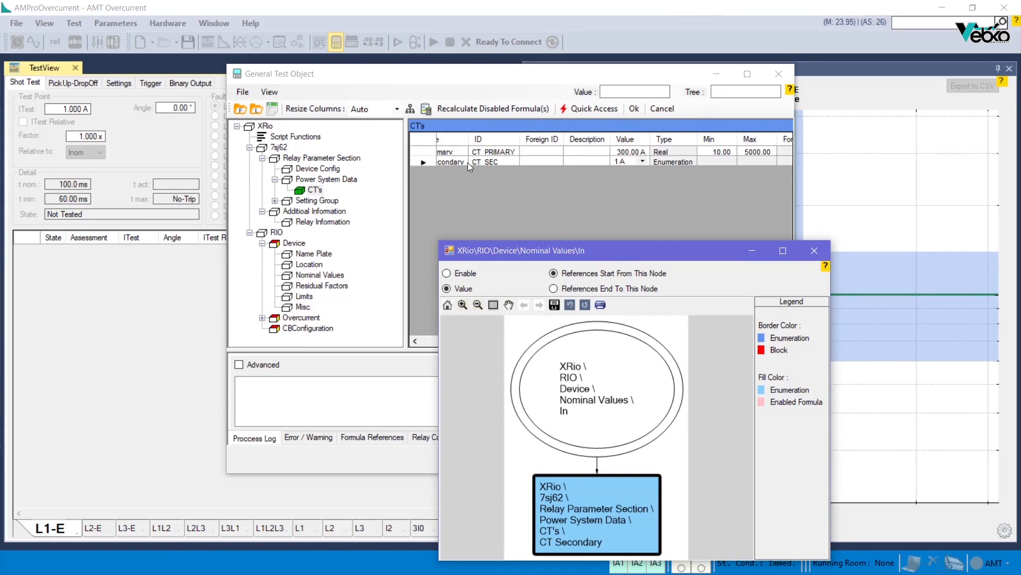
Step: Set CT Secondary to 5 A, return to In through the diagram to check its value, and close the diagram
left_click(639, 161)
left_click(629, 190)
double_click(588, 411)
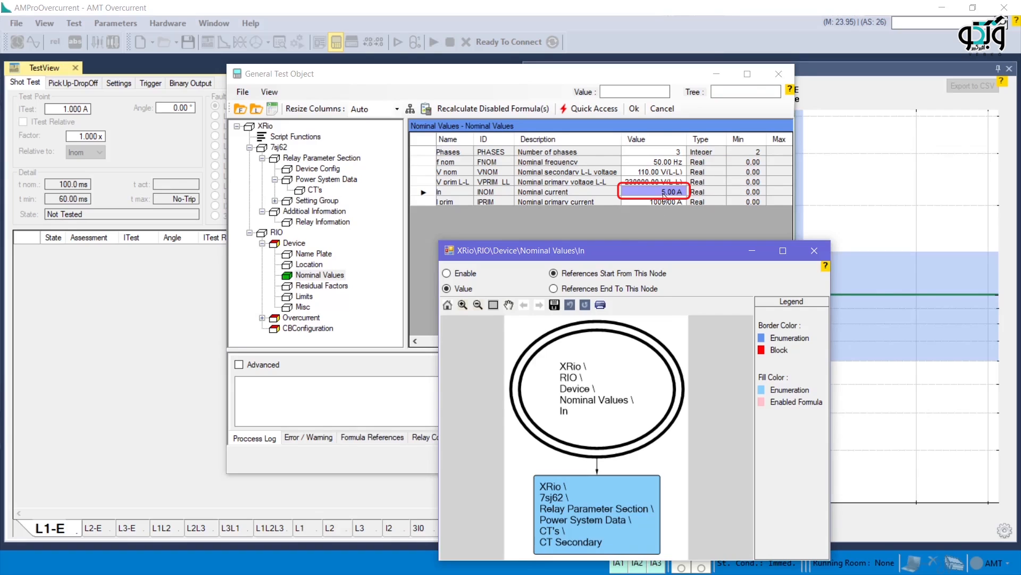
left_click(814, 250)
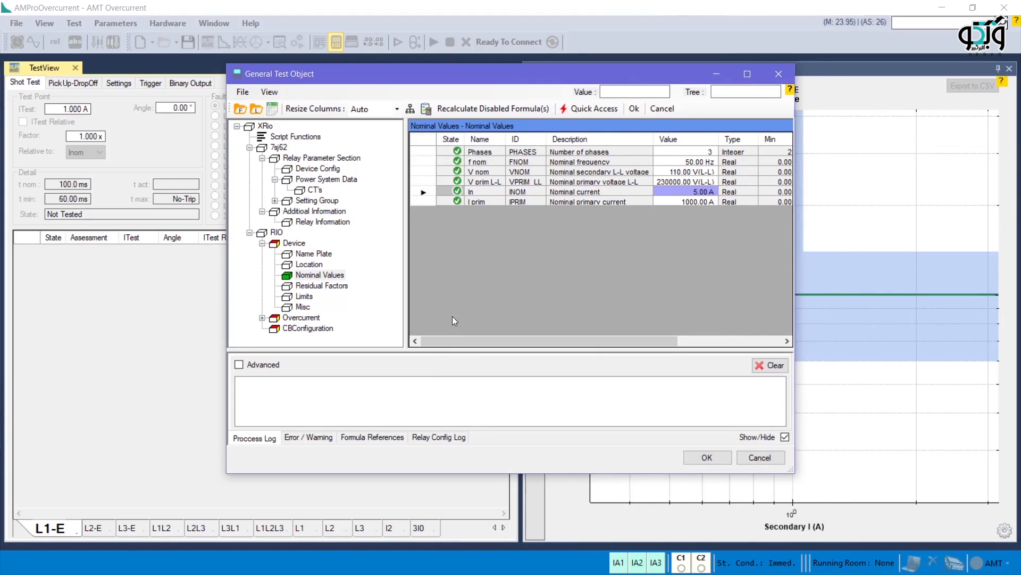
Step: Open the value formula editor for the nominal primary current I prim and add CT Primary as its reference parameter
double_click(457, 202)
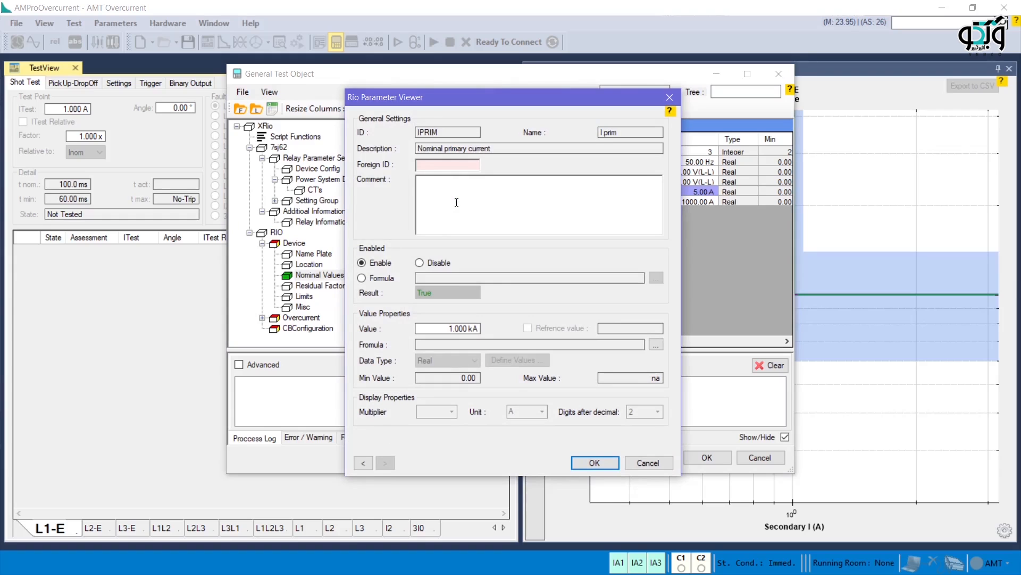
left_click(654, 343)
left_click(330, 127)
left_click(336, 142)
left_click(349, 153)
left_click(362, 174)
left_click(374, 184)
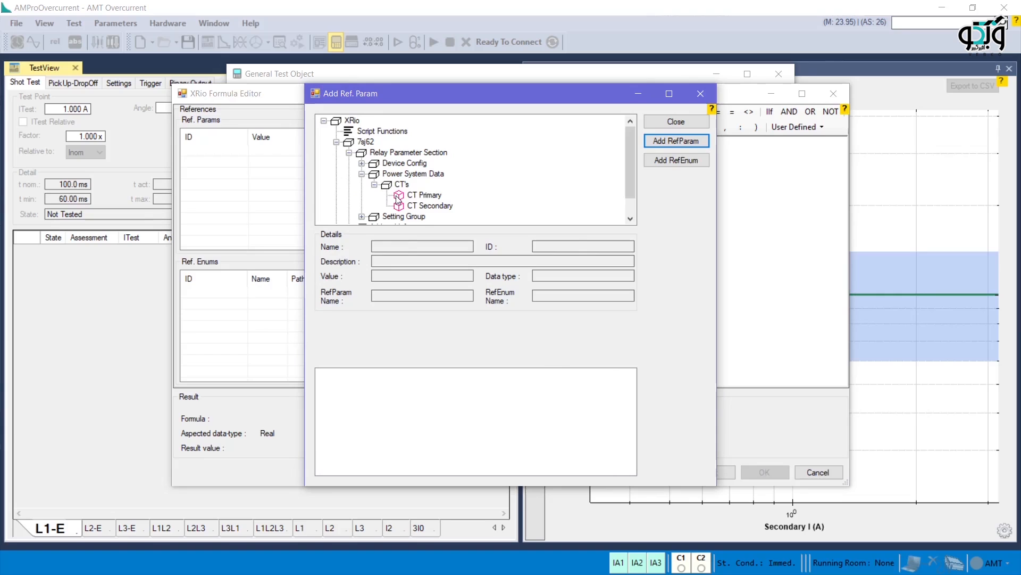
left_click(398, 196)
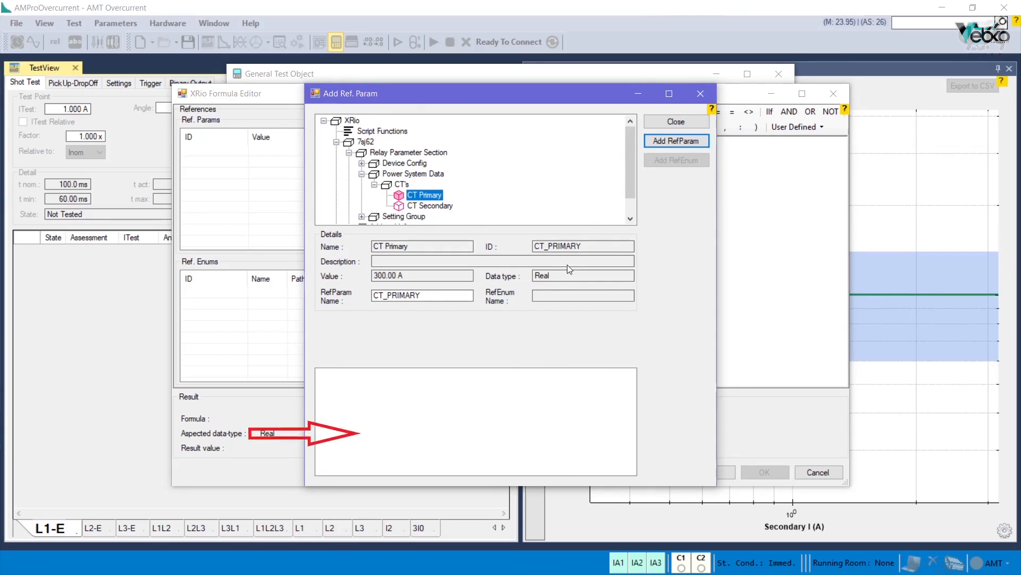
left_click(663, 140)
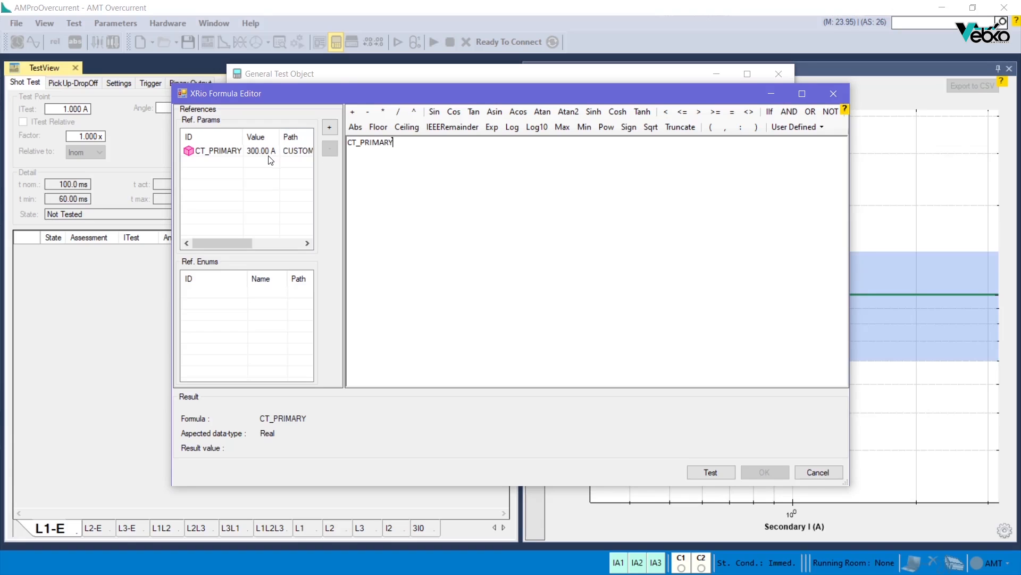
Step: Test the formula CT_PRIMARY and apply it as the value of I prim
left_click(705, 469)
key("Return")
left_click(766, 470)
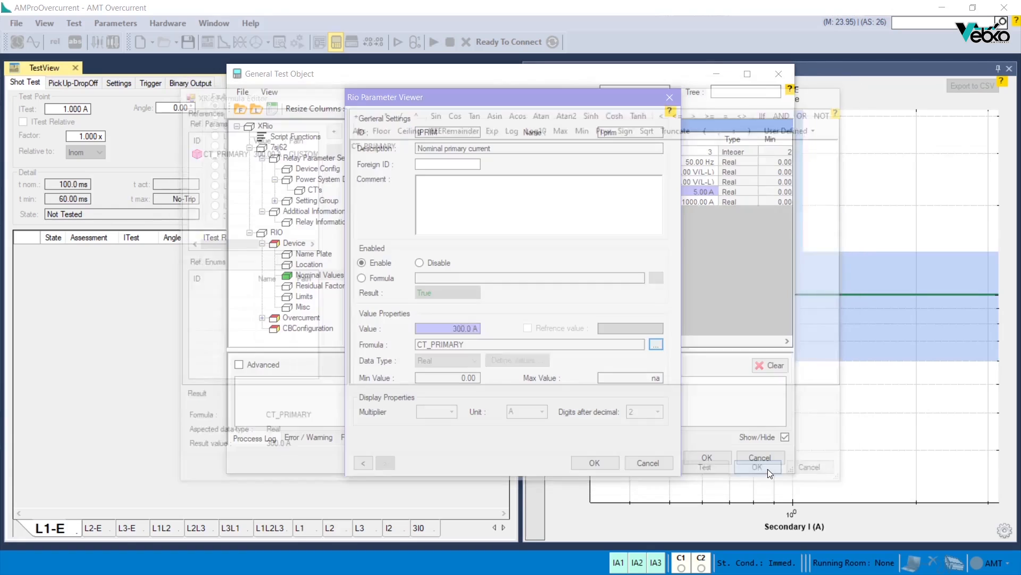
left_click(617, 461)
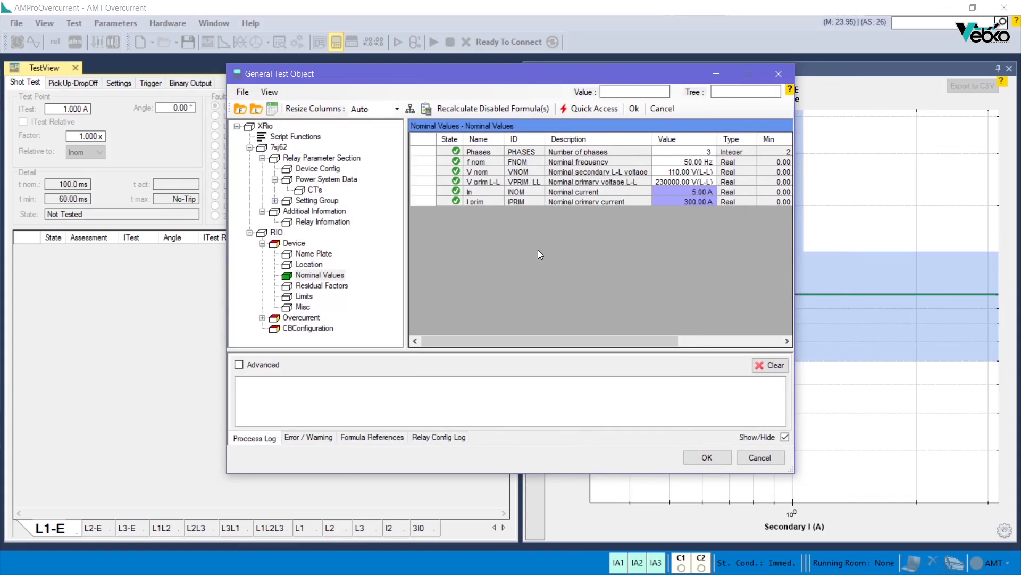
Step: Open the Overcurrent protection parameters from the RIO section, view their Elements page, and close them
left_click(262, 245)
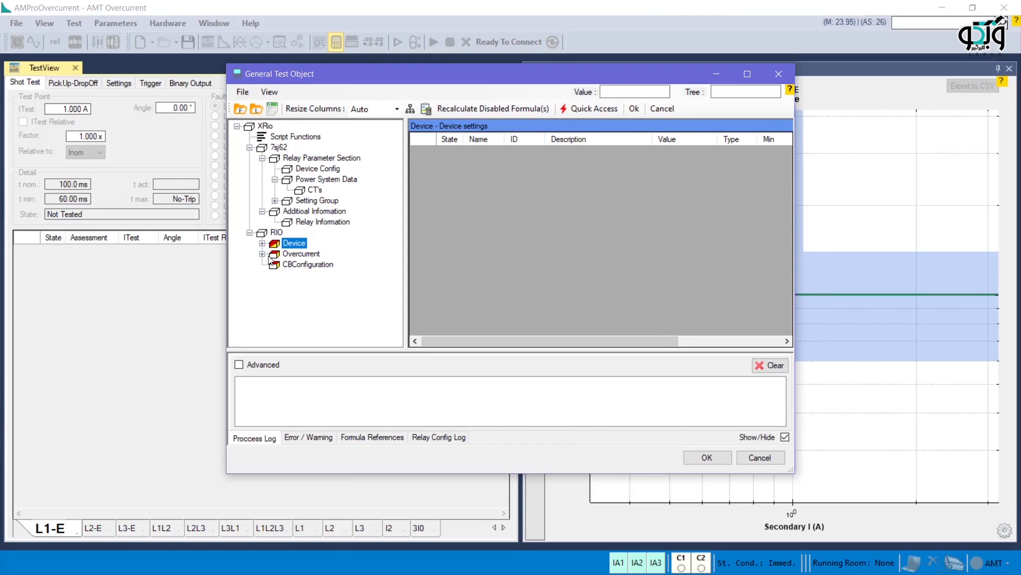
double_click(268, 254)
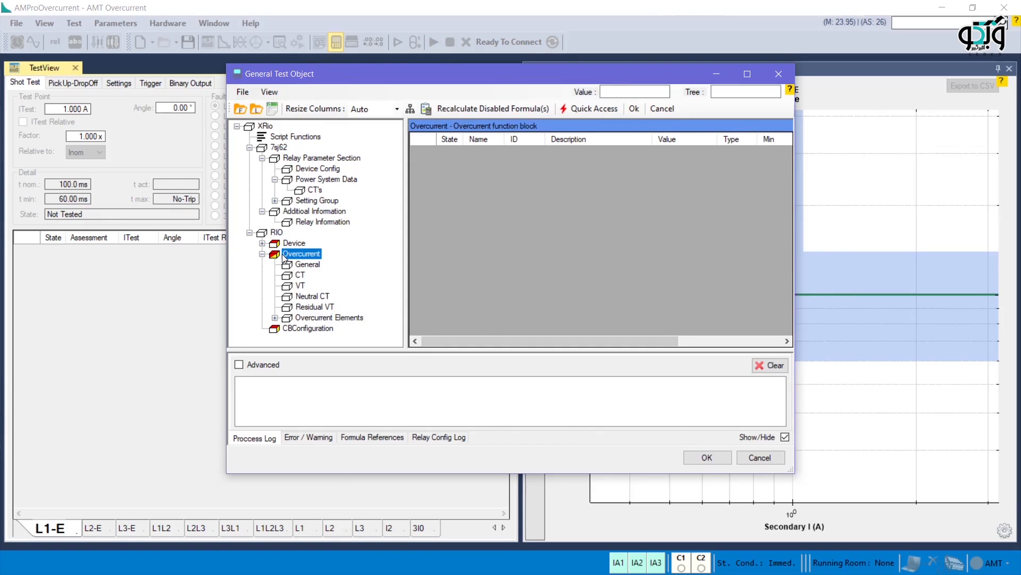
double_click(282, 254)
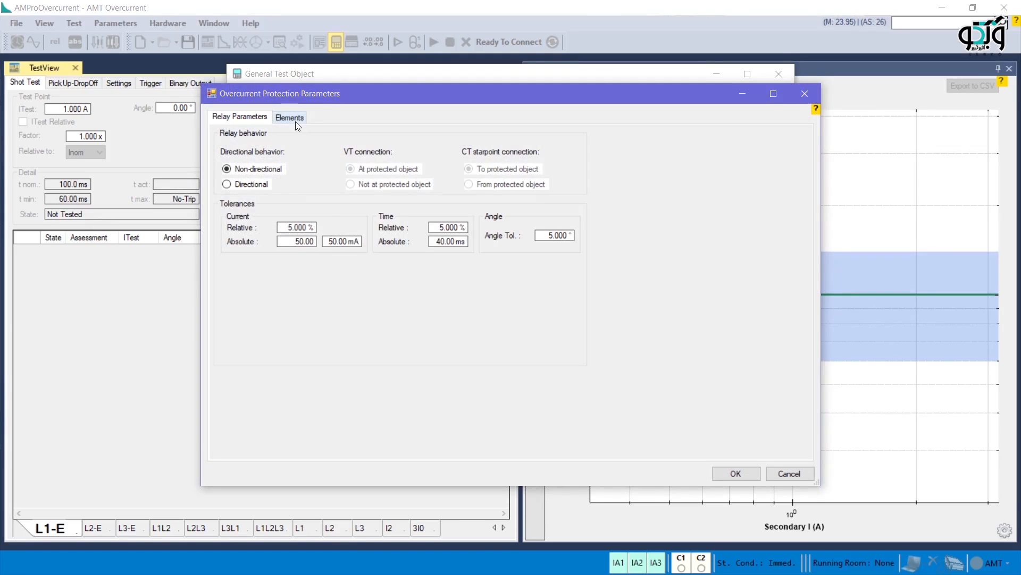
left_click(305, 116)
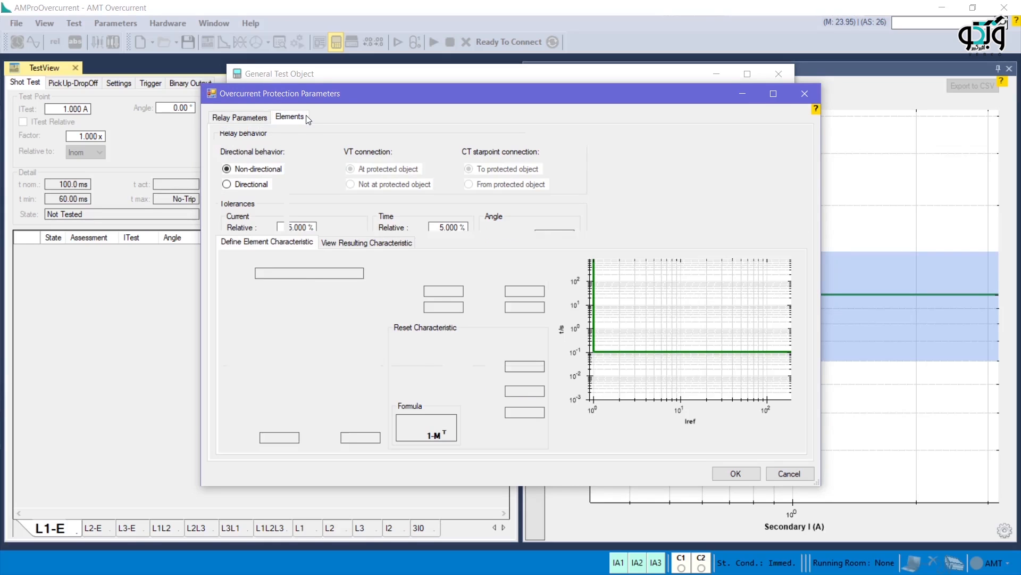
left_click(729, 473)
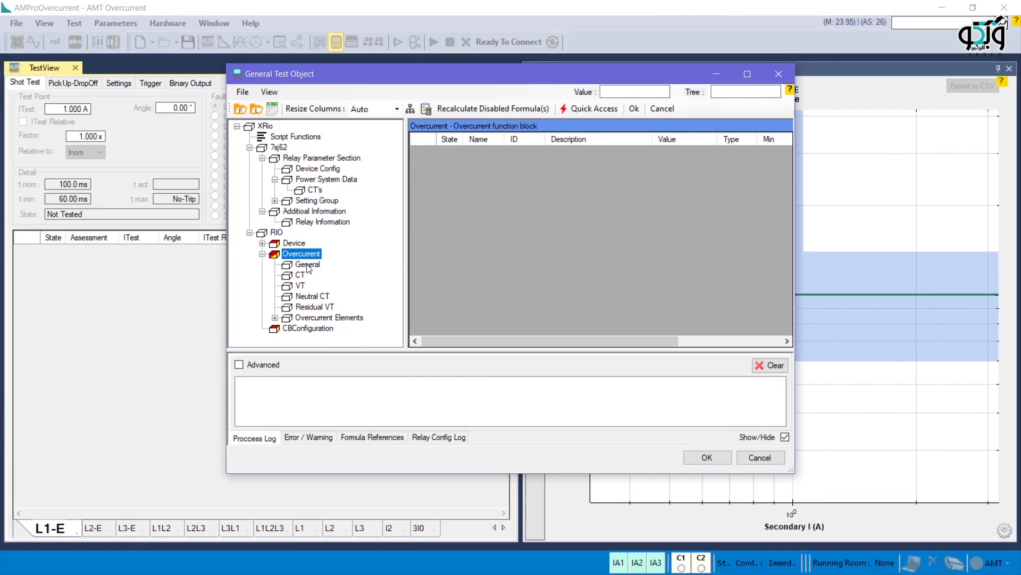
Step: Compare the General overcurrent tolerance parameters and their formulas with the tolerances in the relay's Relay Information
left_click(308, 265)
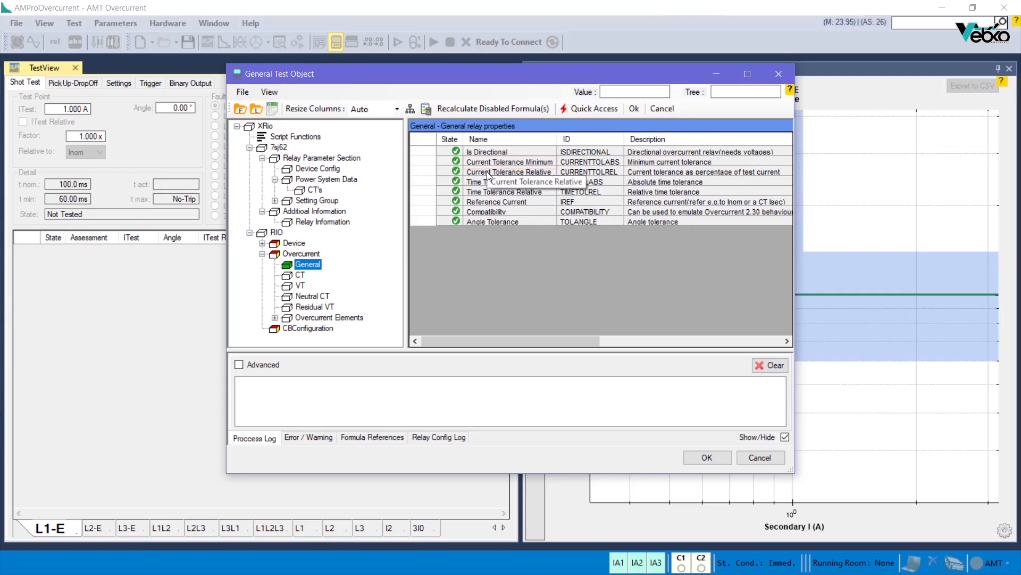
left_click(316, 223)
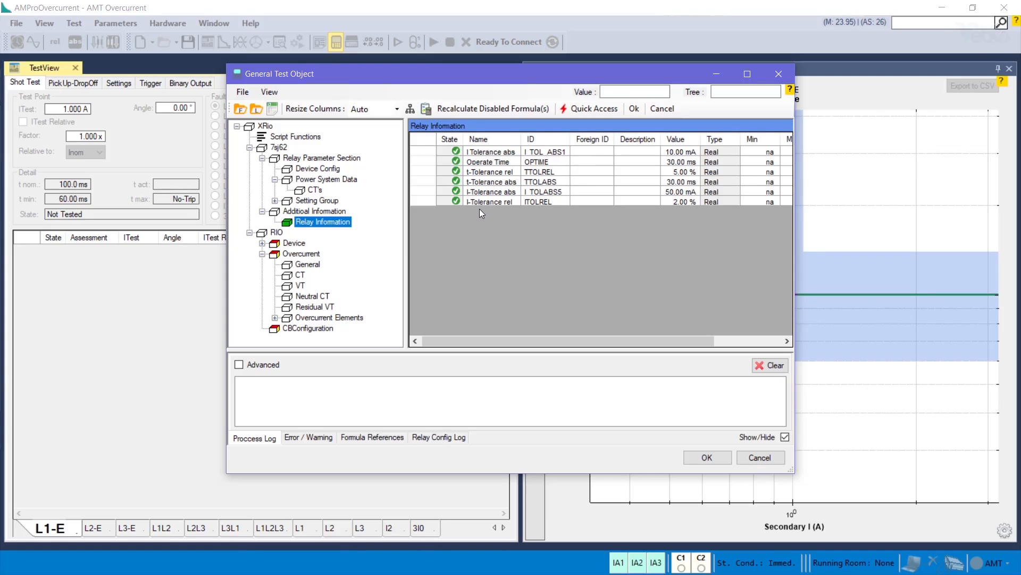
left_click(307, 265)
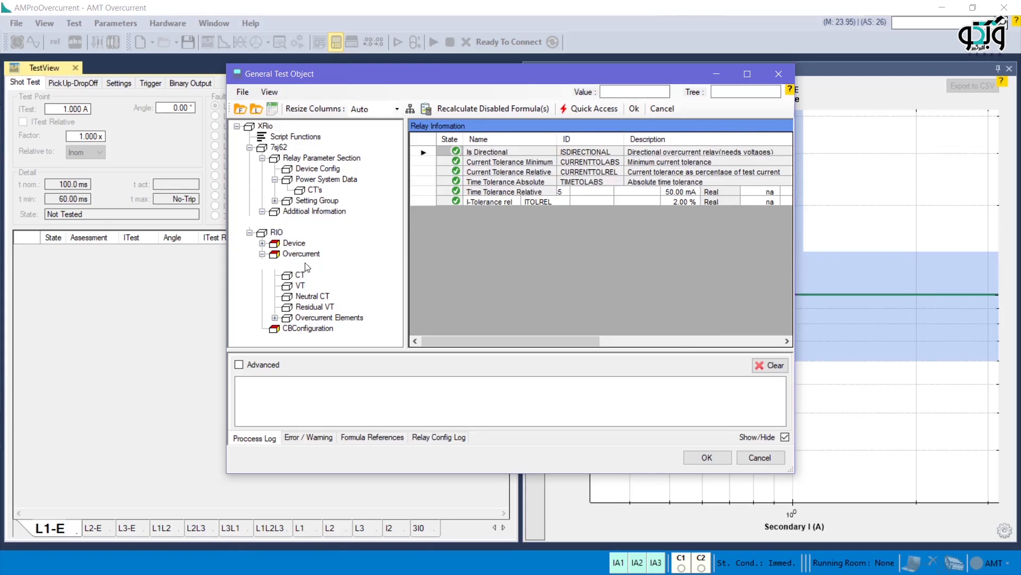
left_click_drag(525, 340, 716, 335)
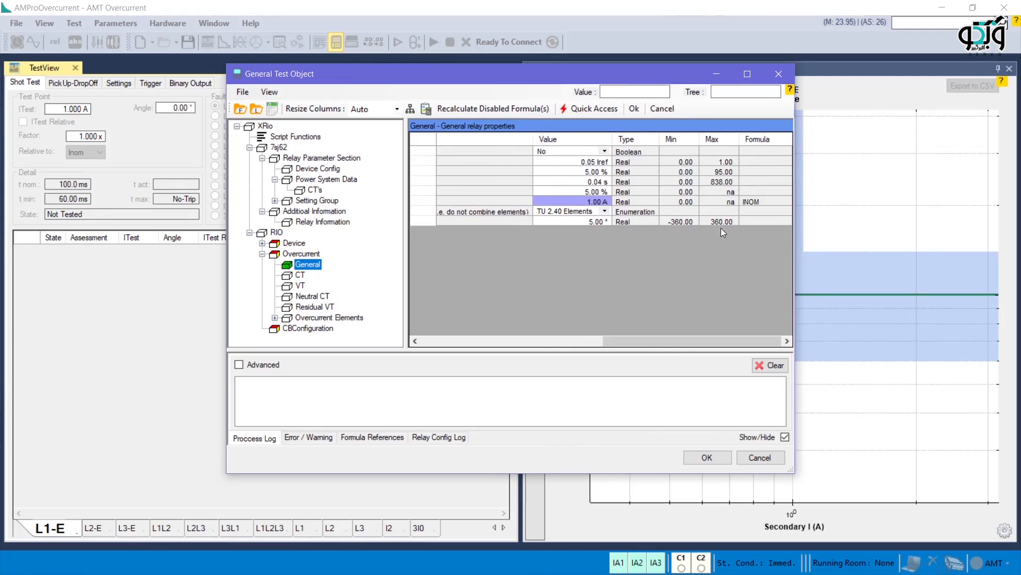
left_click_drag(702, 341, 475, 355)
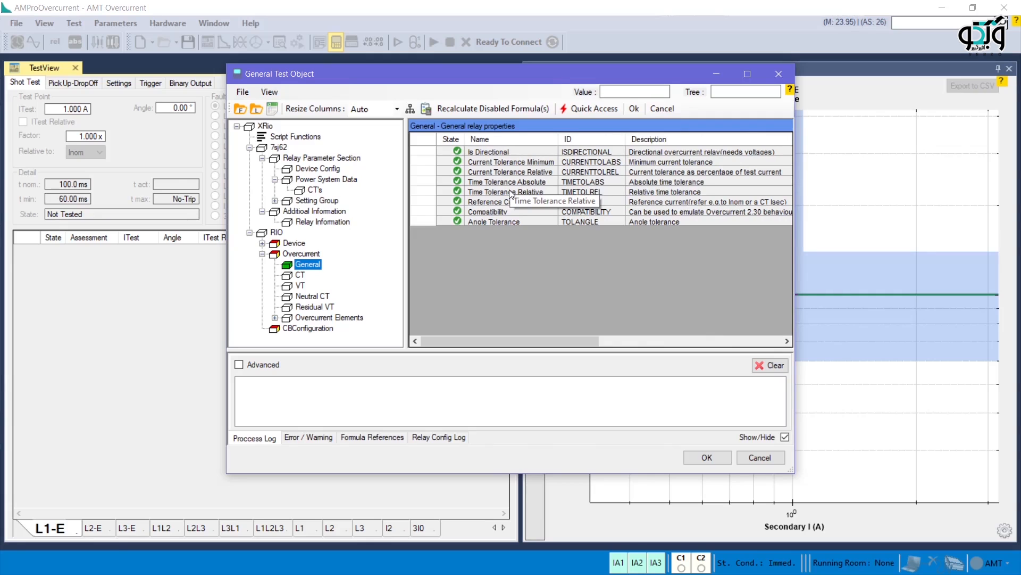
Step: Open the value formula editor for Time Tolerance Relative and add t-Tolerance rel from Relay Information as its reference parameter
left_click(453, 195)
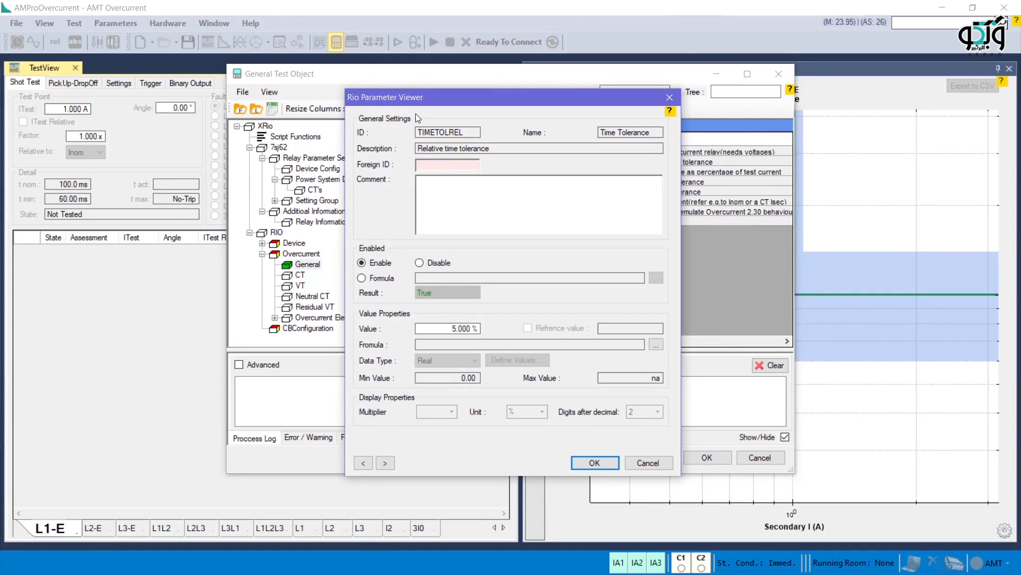
left_click(654, 344)
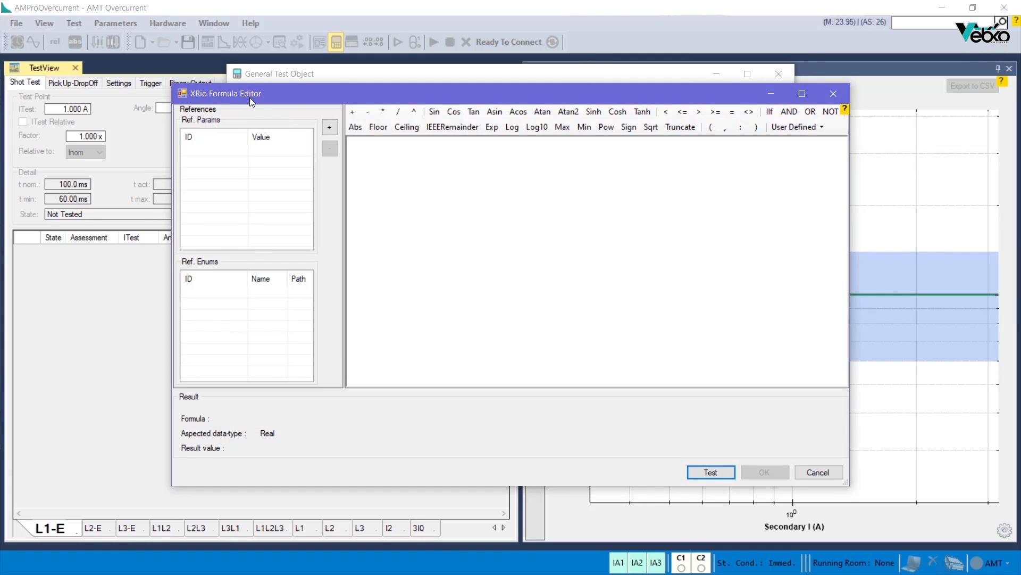
left_click(330, 129)
left_click(323, 121)
left_click(336, 142)
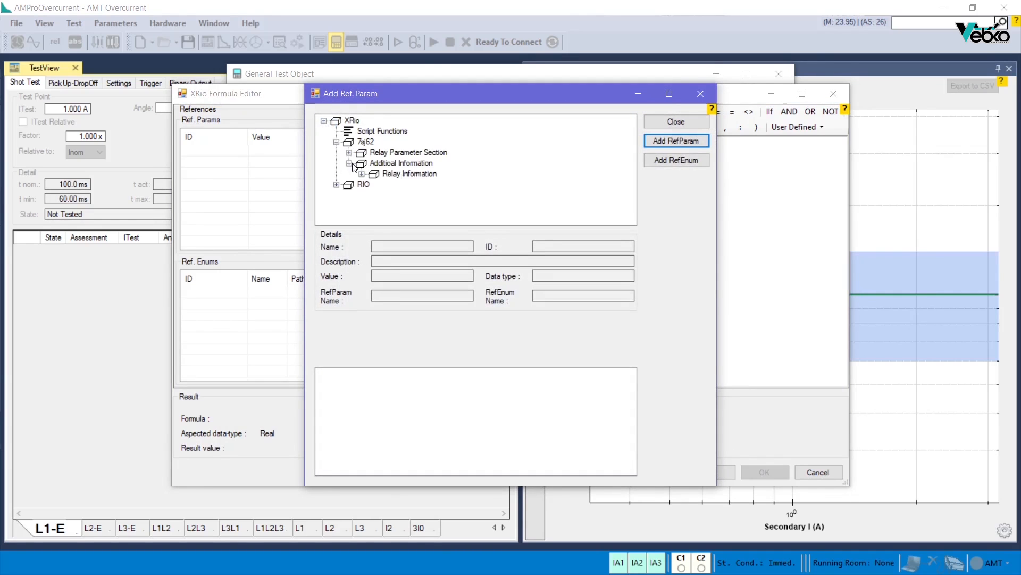
left_click(361, 174)
left_click(396, 185)
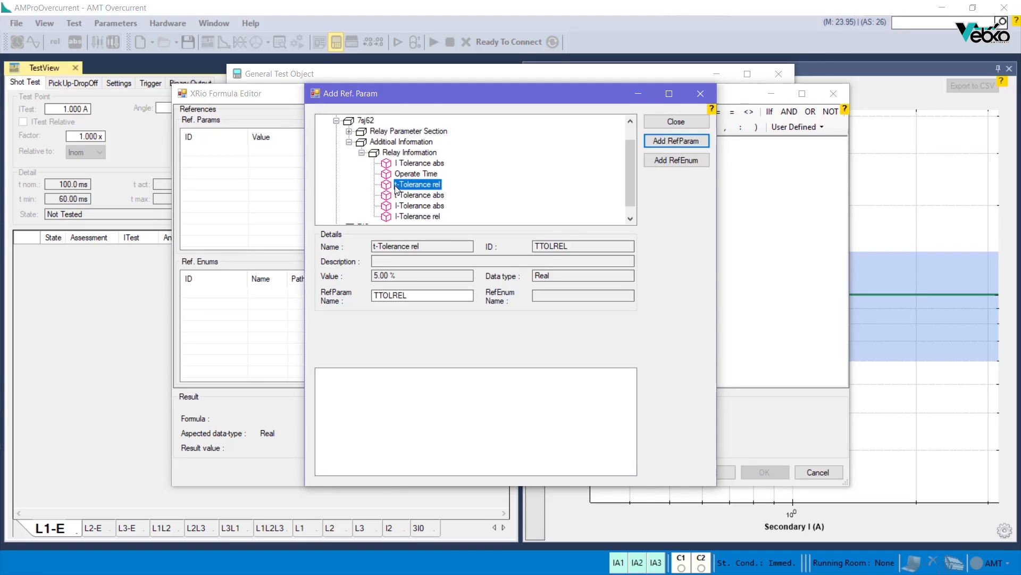
left_click(658, 144)
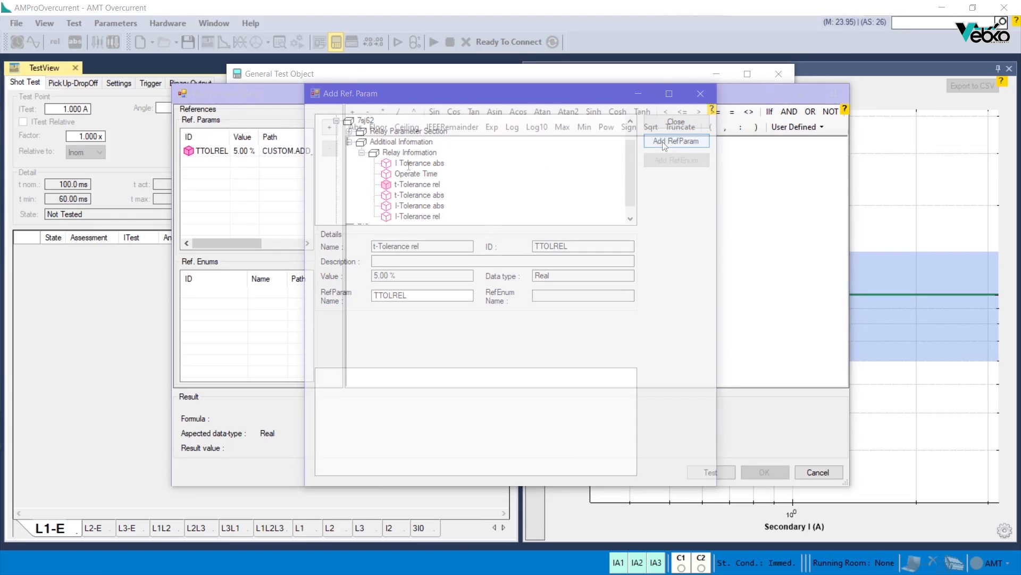
Step: Enter the formula TTOLREL, test it, and apply it as the value of Time Tolerance Relative
type("TTOLREL")
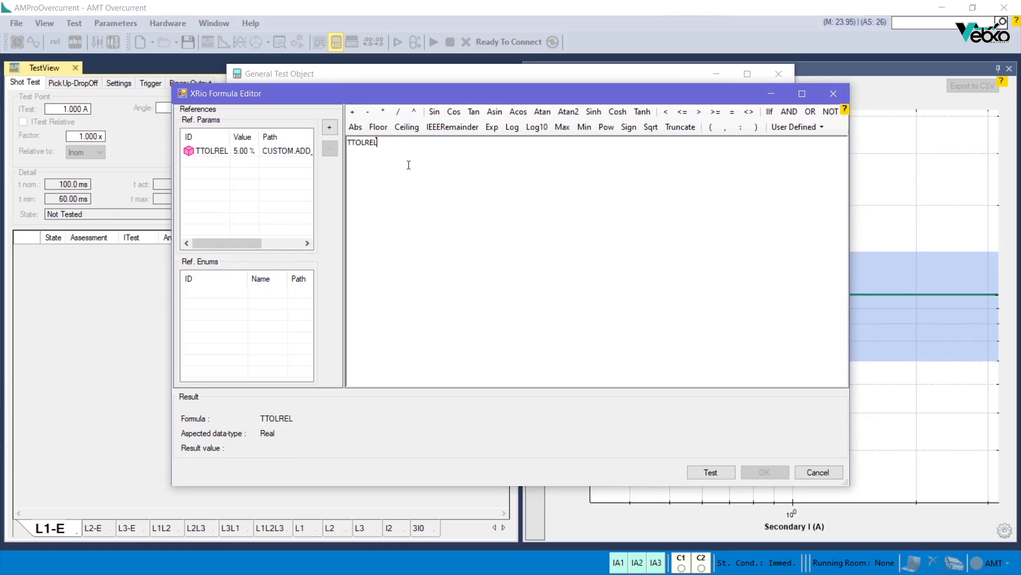
left_click(703, 471)
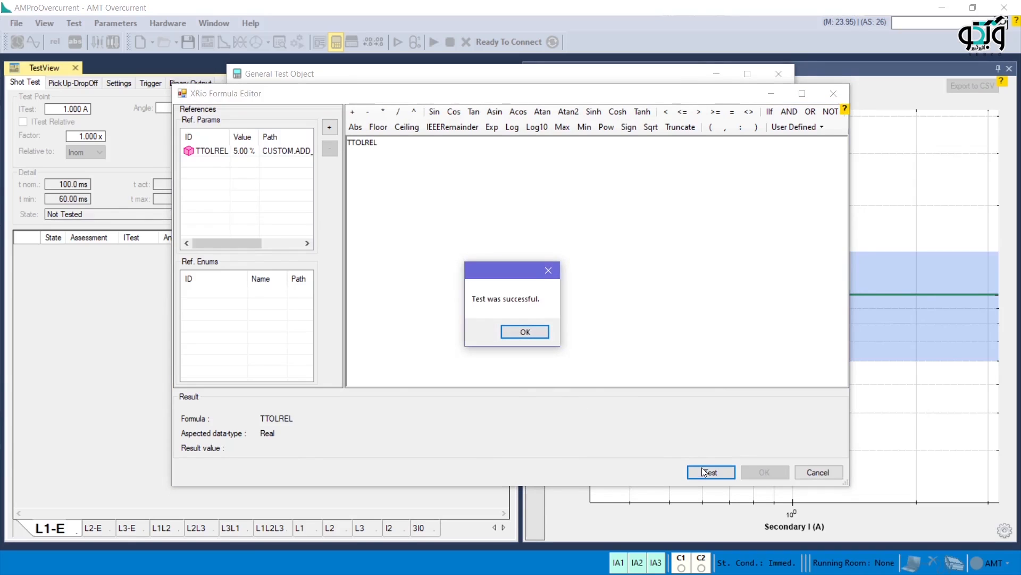
left_click(505, 331)
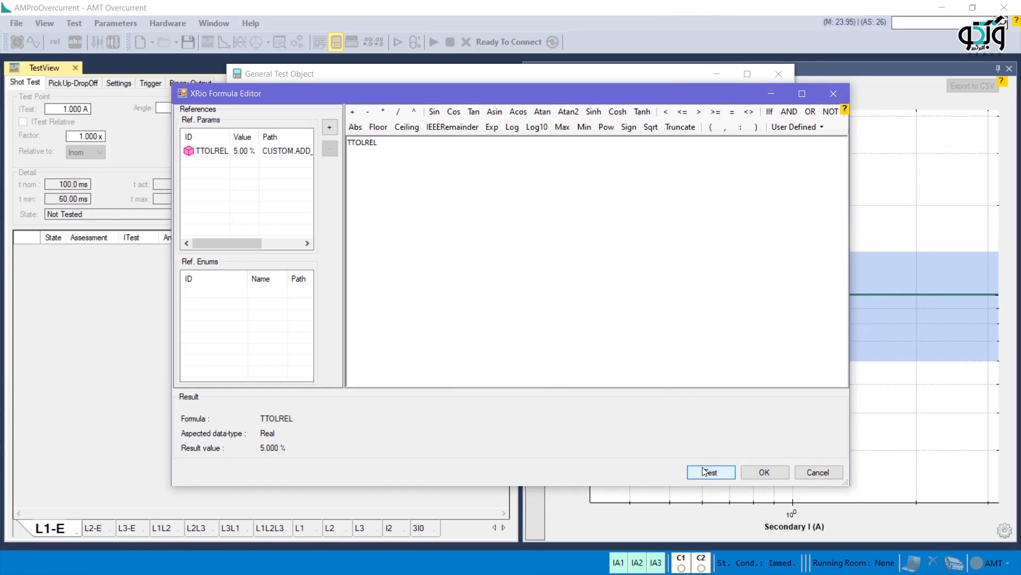
left_click(755, 470)
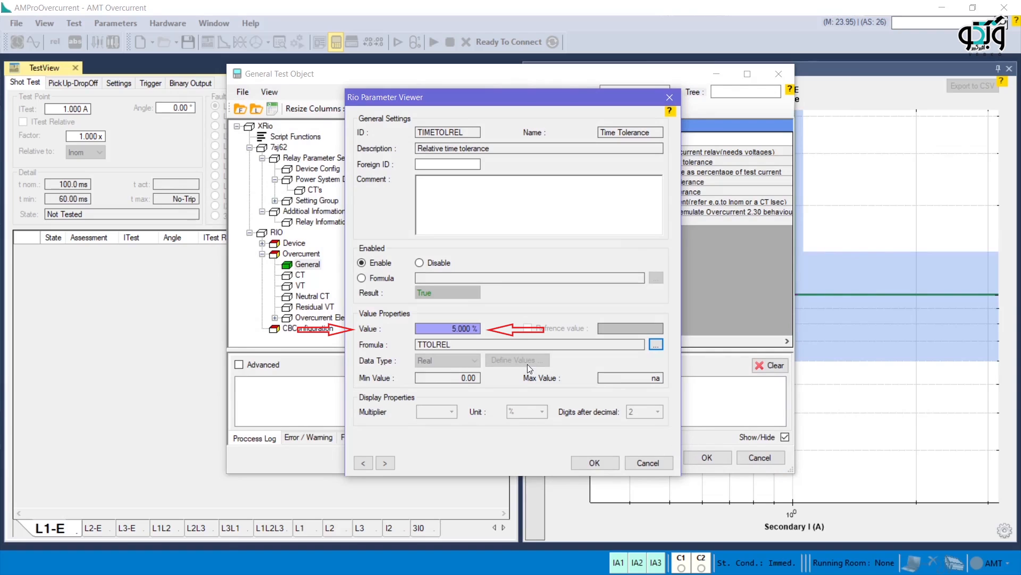
left_click(595, 462)
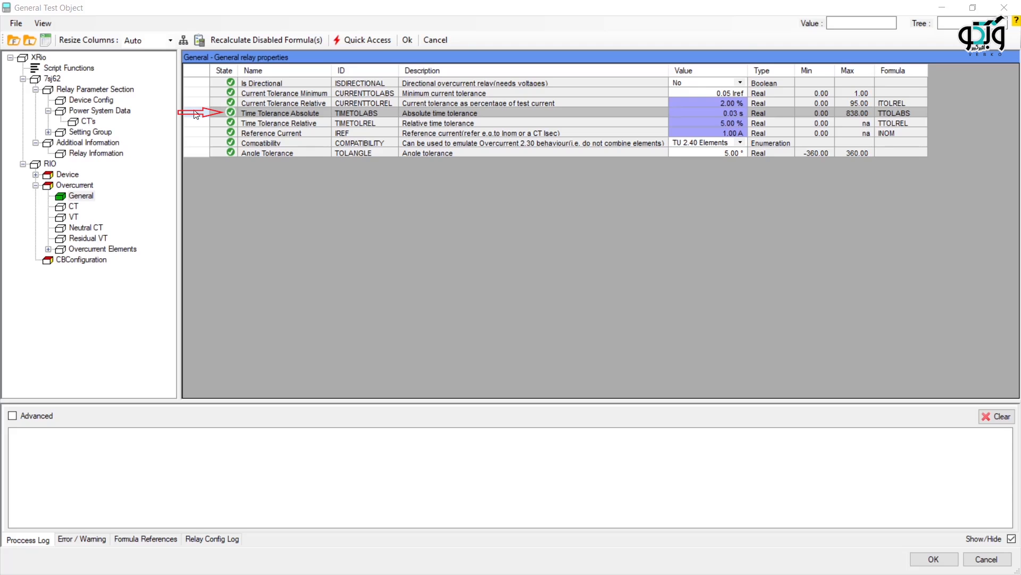
Step: Open the value formula editor for Current Tolerance Minimum and add CT Secondary and Reference Current as its reference parameters
left_click(197, 105)
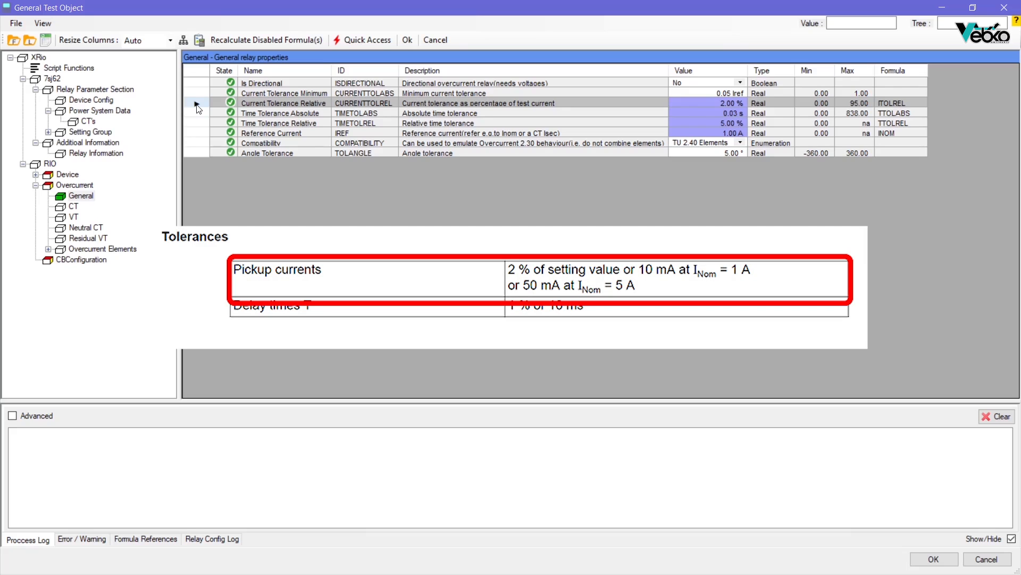
left_click(204, 94)
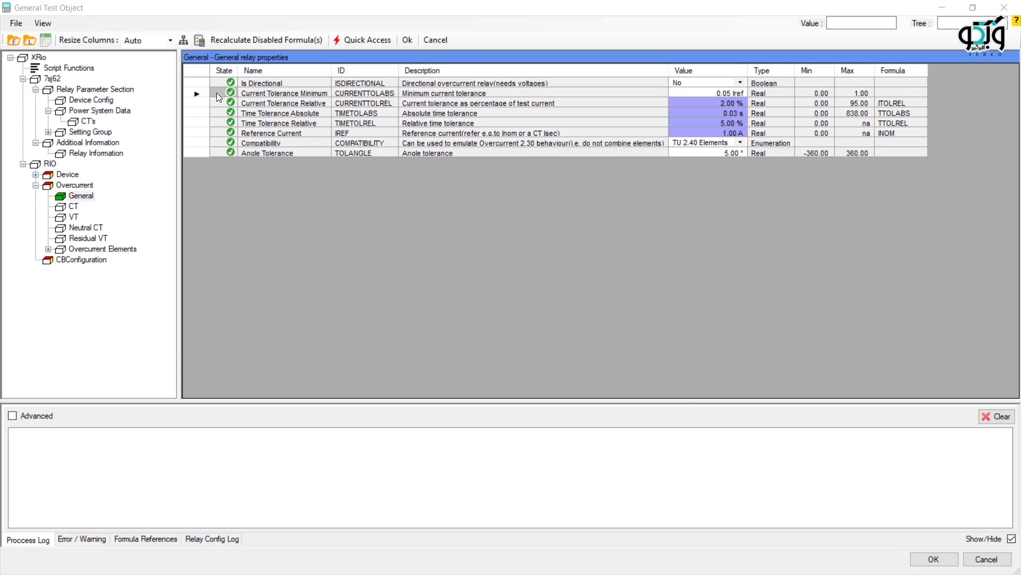
double_click(216, 92)
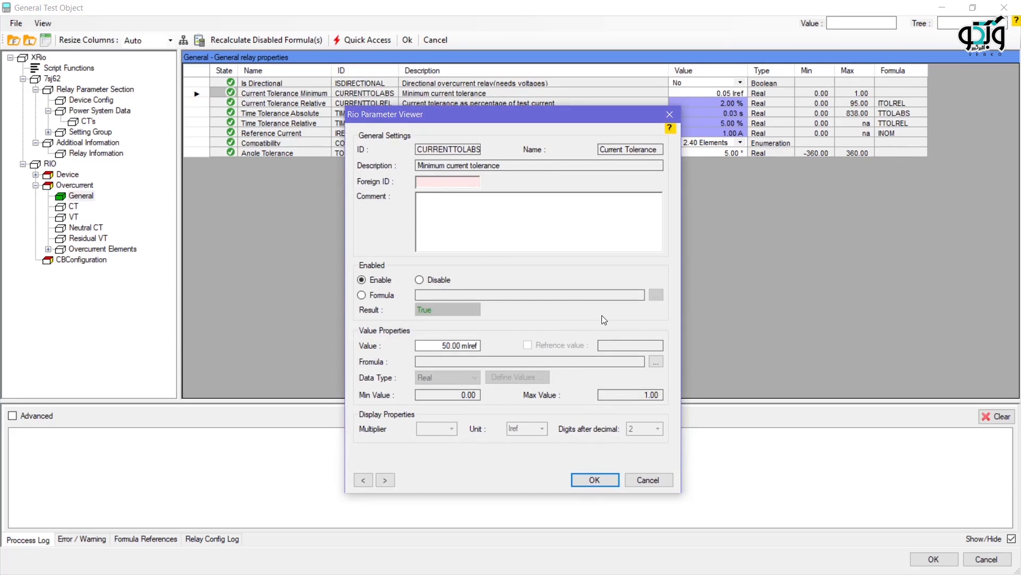
left_click(656, 362)
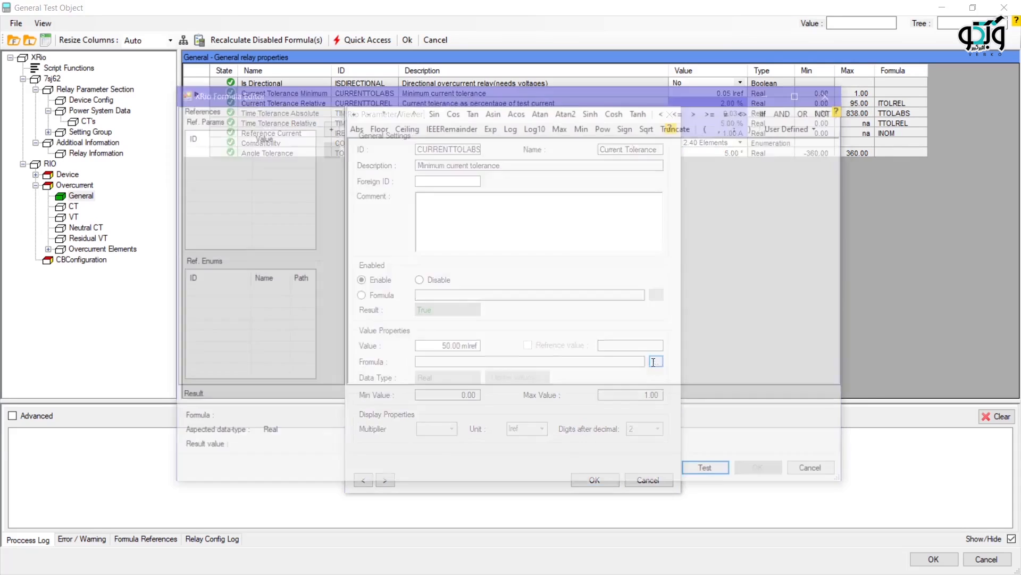
left_click(330, 127)
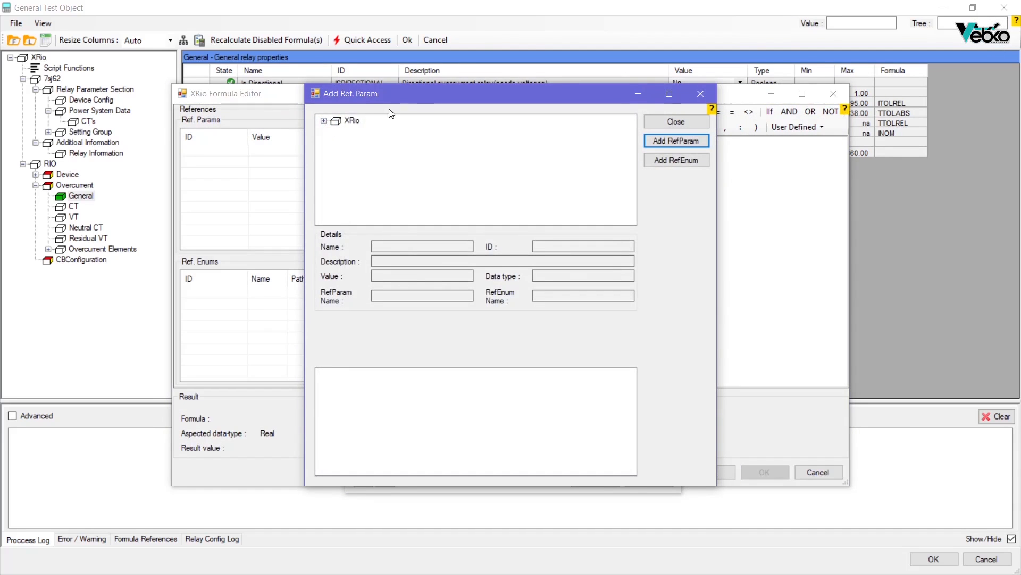
left_click(324, 121)
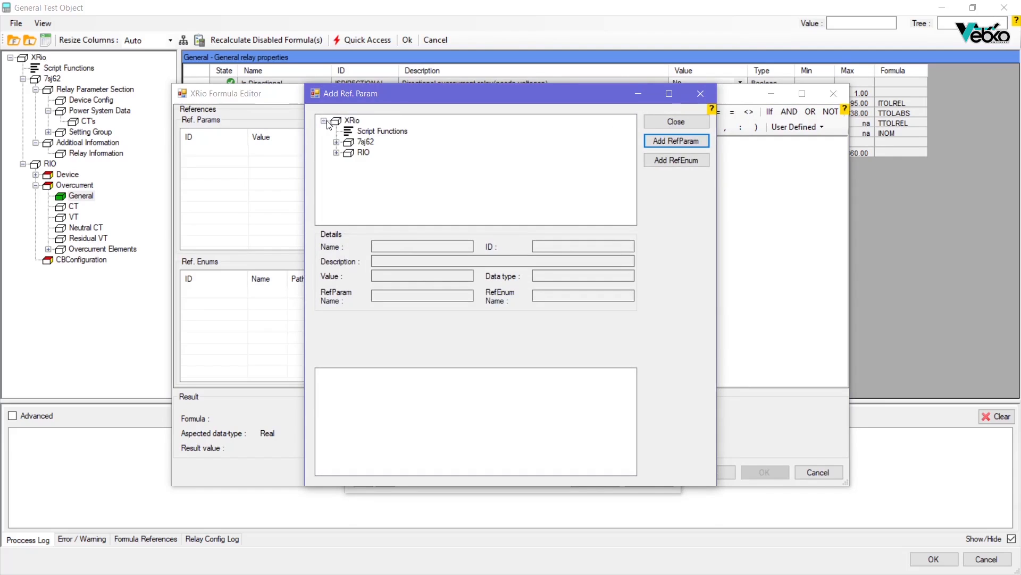
left_click(336, 142)
left_click(349, 152)
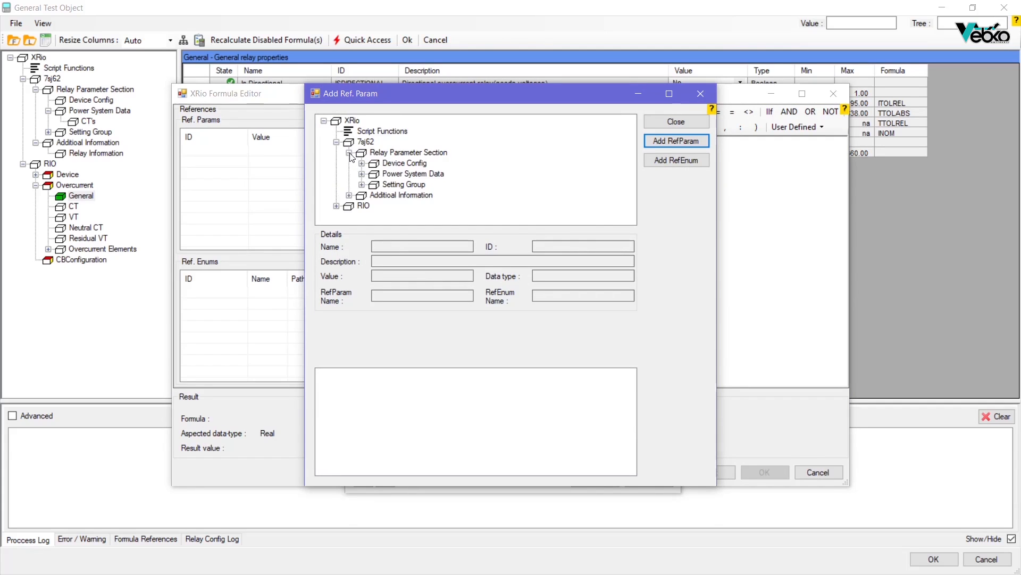
left_click(364, 174)
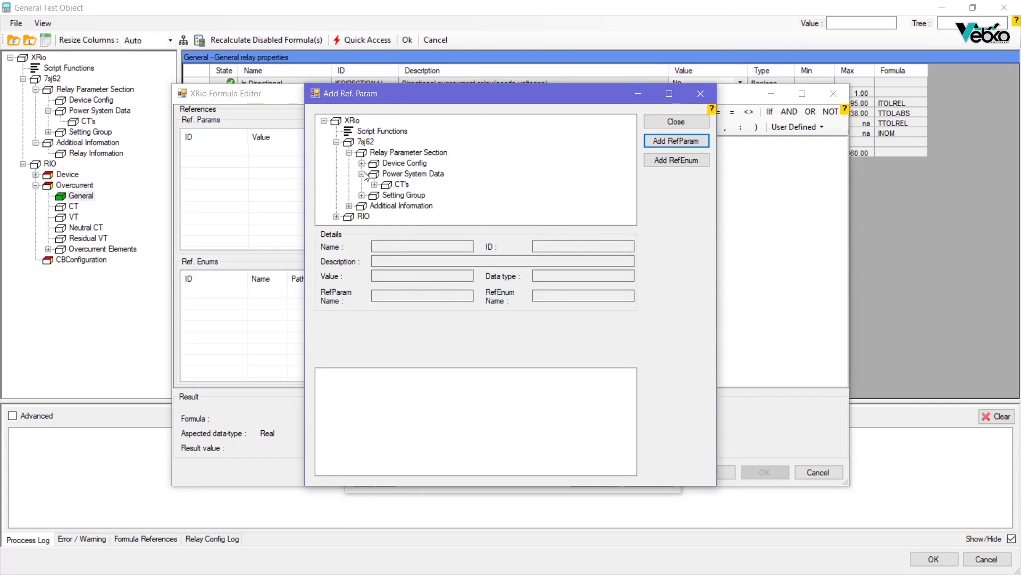
left_click(375, 185)
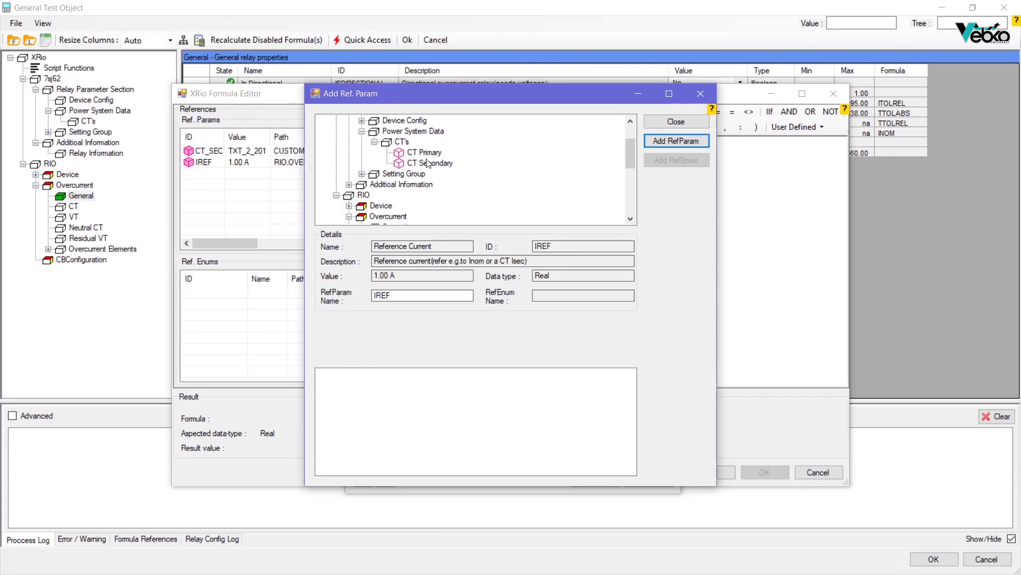
Step: Add CT Secondary's 1 A option, TXT_1_201, as a reference enumeration for the Current Tolerance Minimum formula
left_click(427, 164)
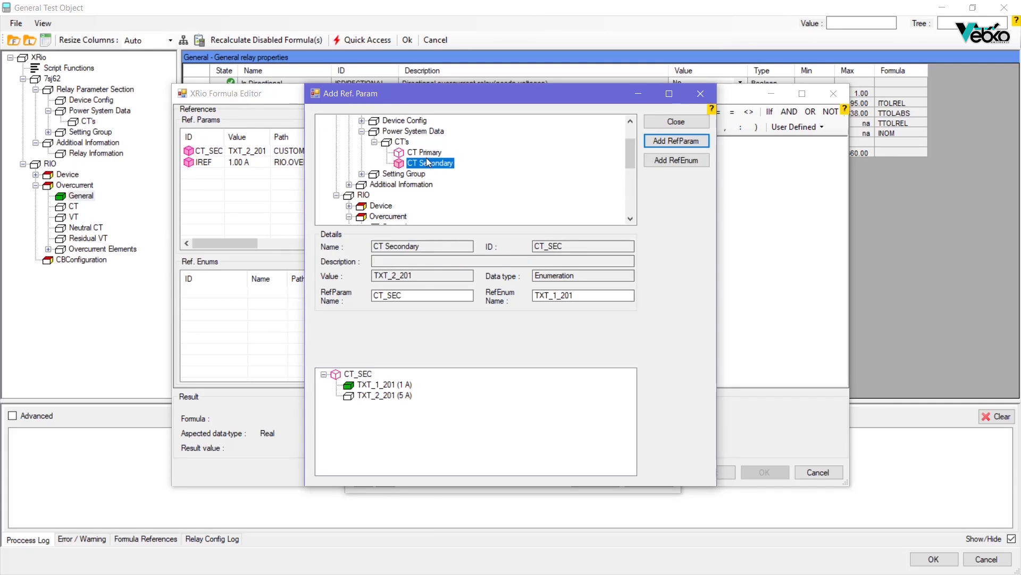
left_click(367, 387)
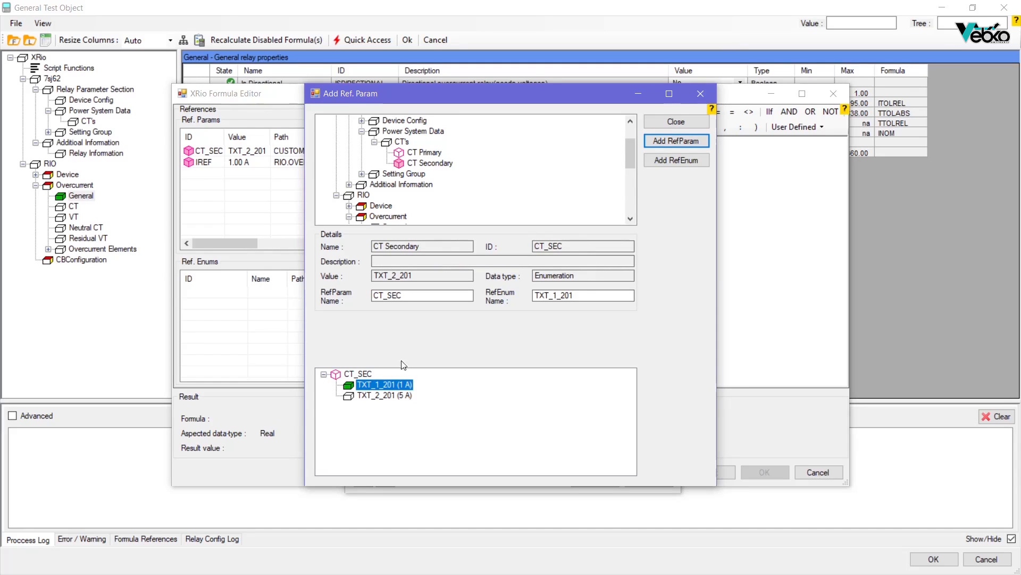
left_click(657, 161)
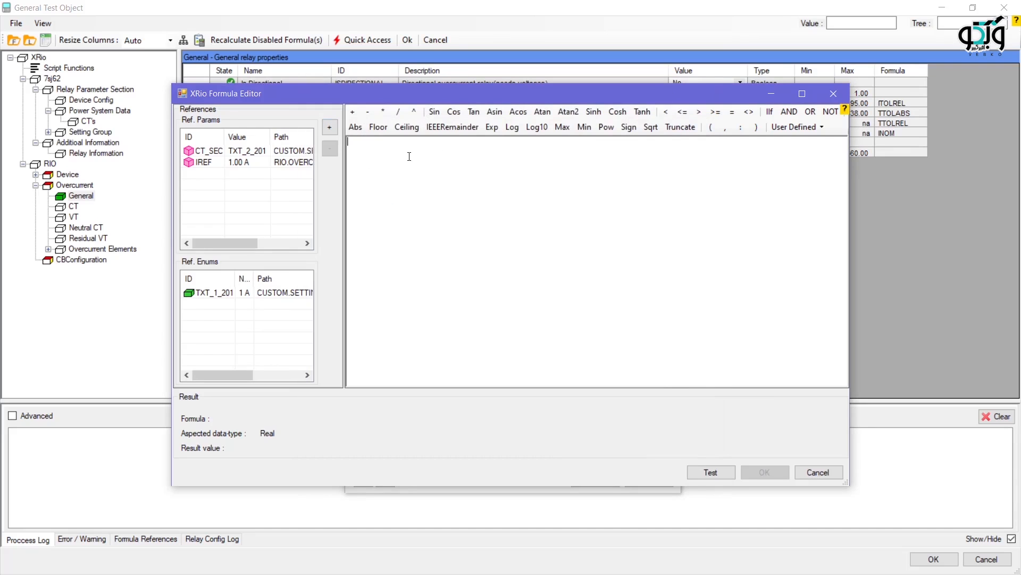
Step: Enter the formula 0.01*if(CT_SEC=TXT_1_201,1,5)/IREF for Current Tolerance Minimum and close the formula editor and parameter viewer
type("0.01*if(CT_SEC=TXT_1_201,1,5)/IREF")
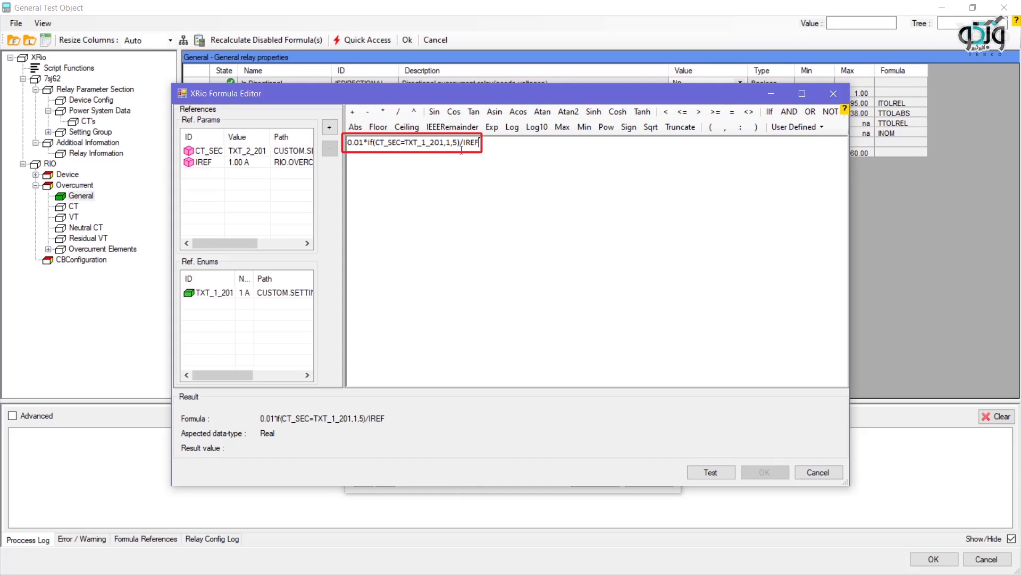
left_click(817, 472)
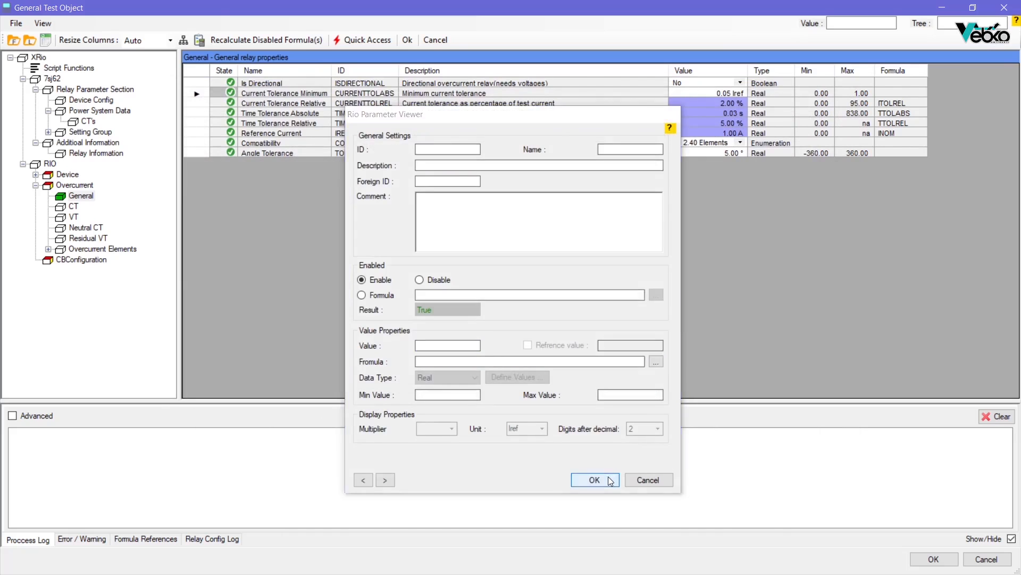
left_click(609, 477)
Step: Show the CT settings of the Overcurrent block to examine their formulas
left_click(66, 207)
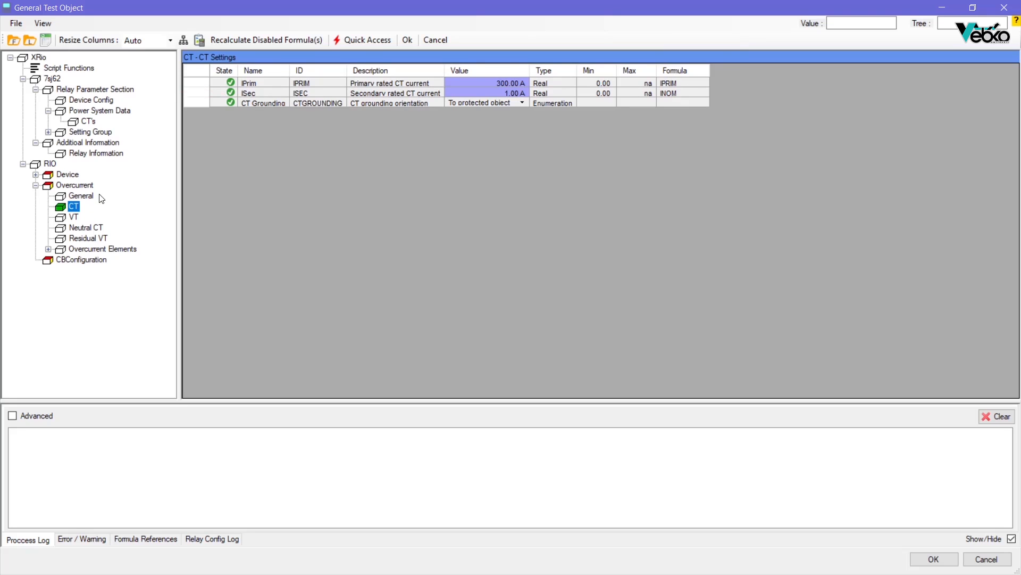
Step: Show the VT, Neutral CT and Residual VT settings of the Overcurrent block to examine their formulas
left_click(75, 219)
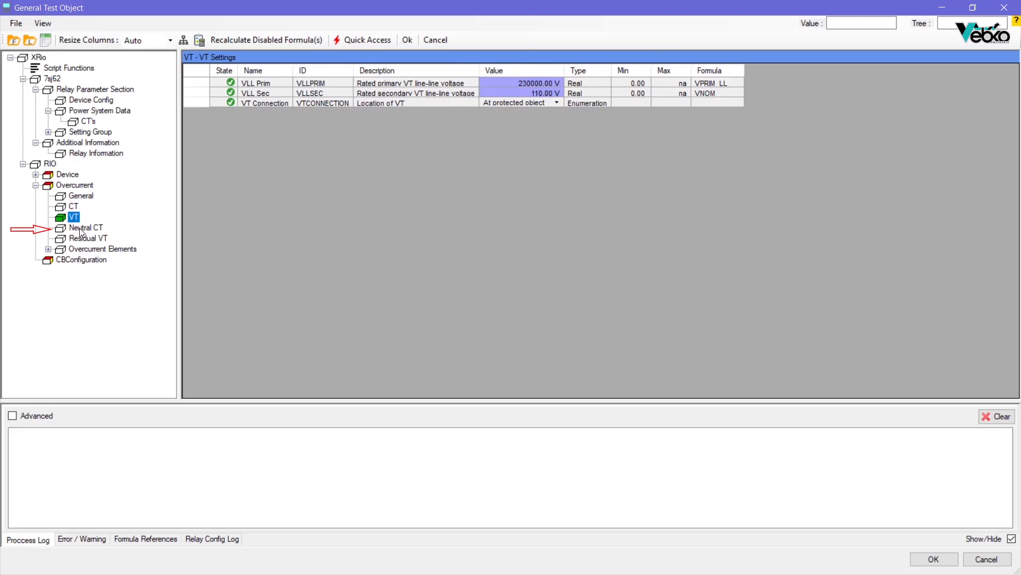
left_click(81, 228)
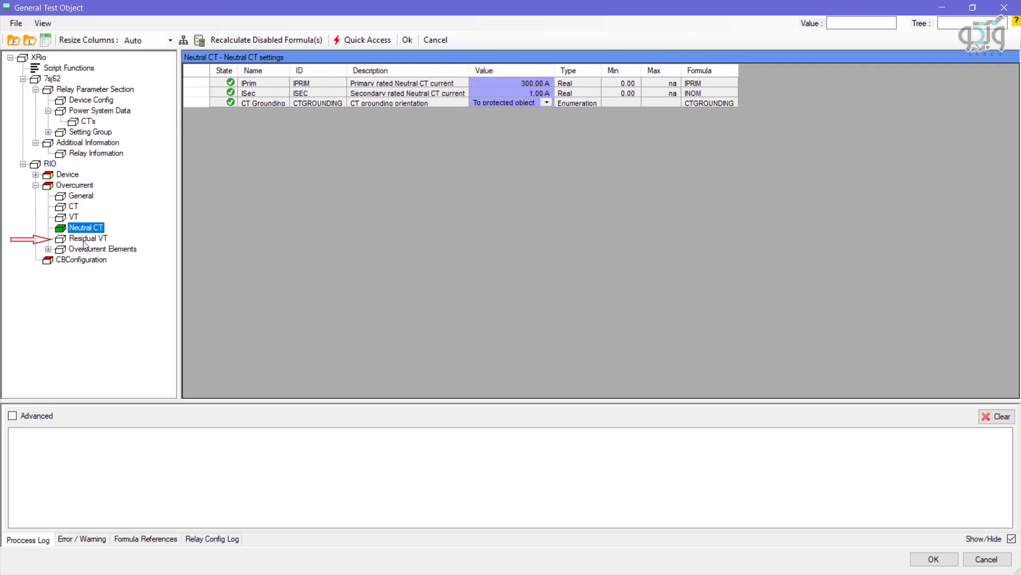
left_click(85, 240)
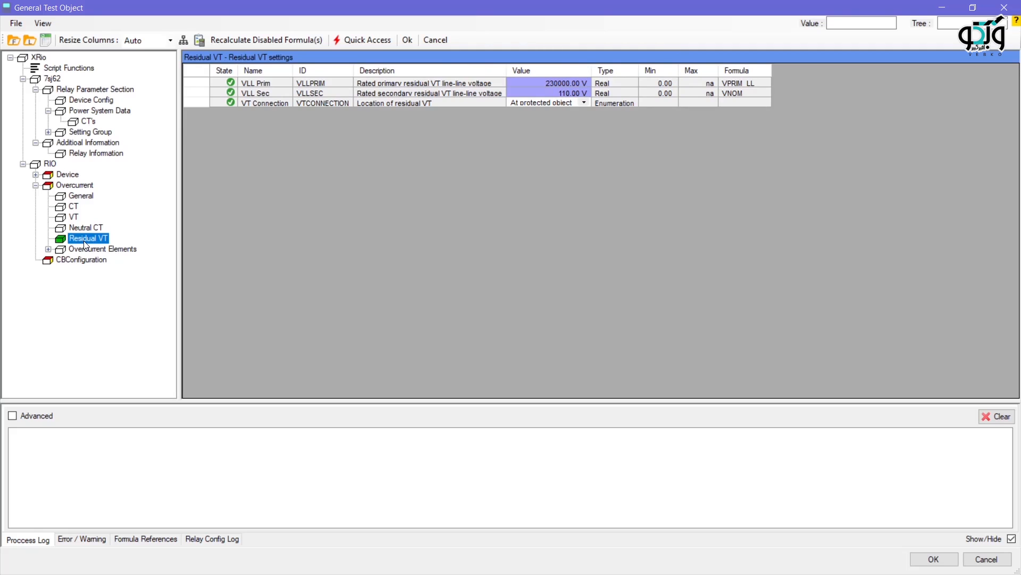
Step: Expand Overcurrent Elements down to the Timed Overcurrent Element and examine its Pick-up Current and Drop-off/Pick-up ratio parameters
left_click(53, 251)
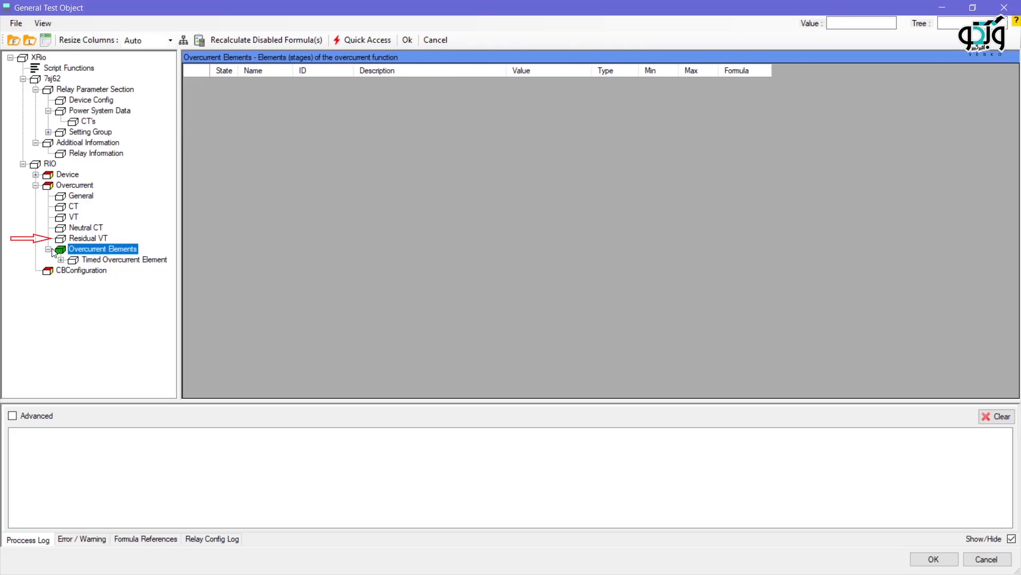
left_click(60, 260)
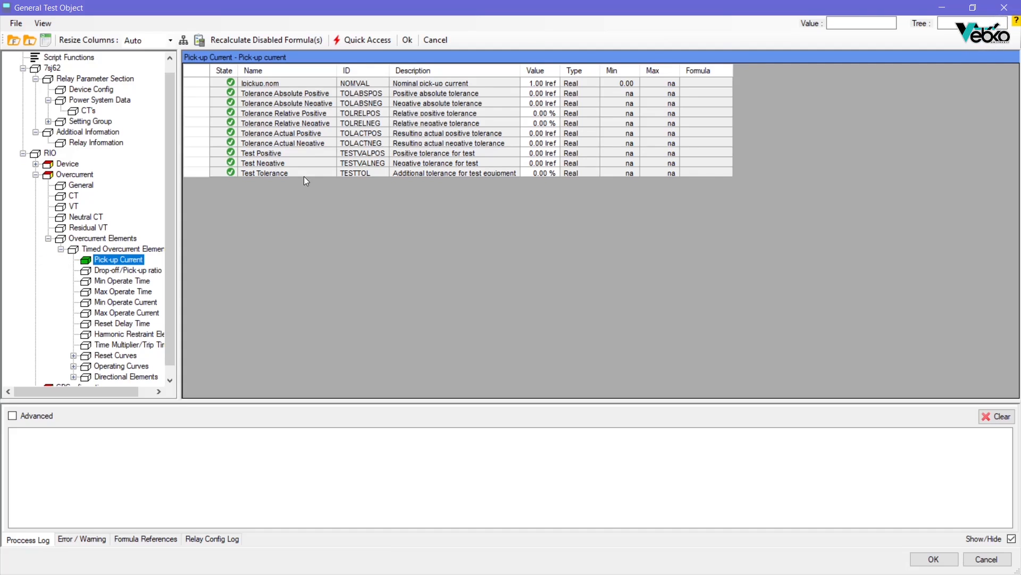
left_click(62, 266)
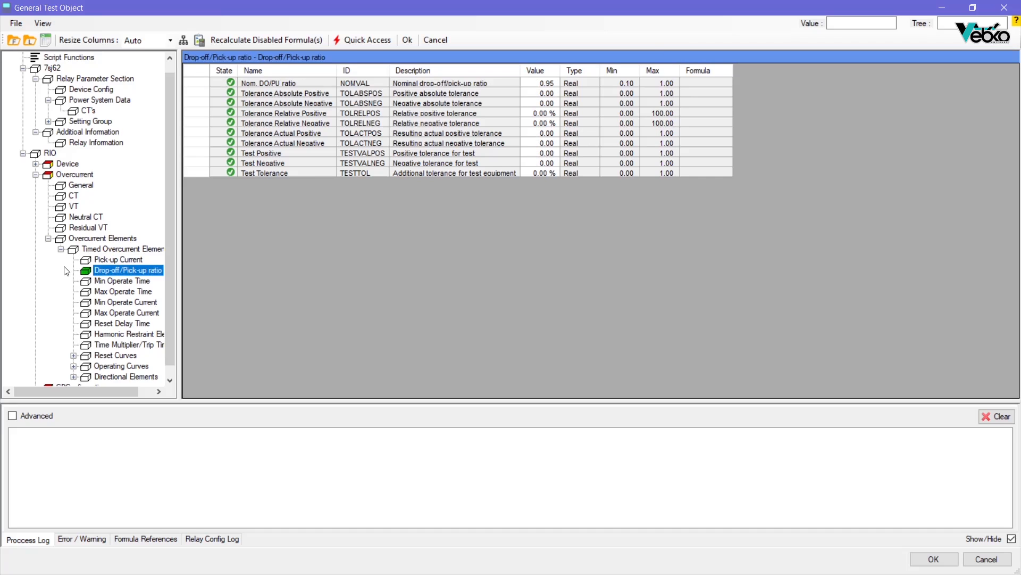
Step: Open the Overcurrent protection parameters and set the I #1 Phase element's tripping characteristic to IEC Normal Inverse
left_click(53, 177)
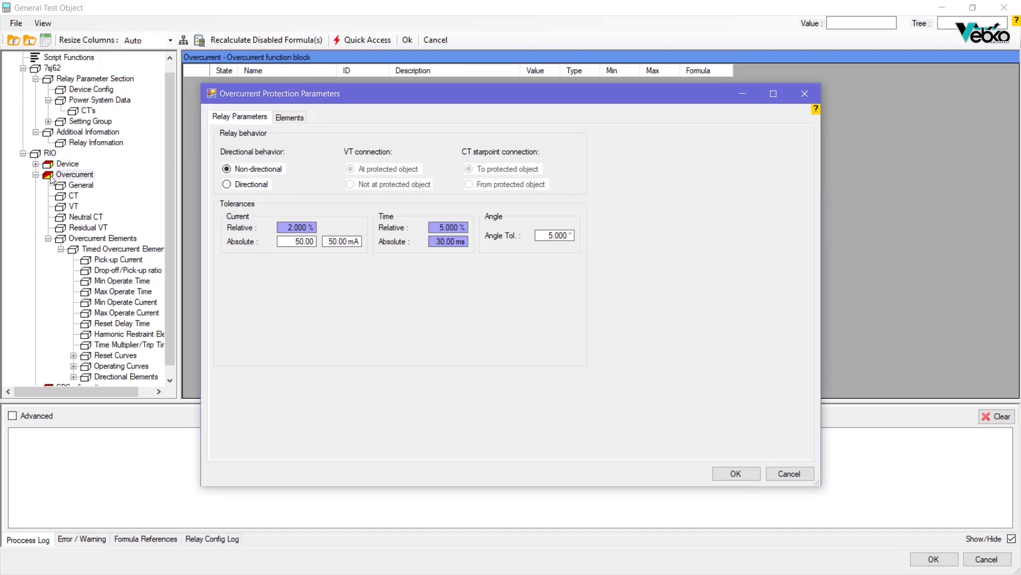
left_click(285, 119)
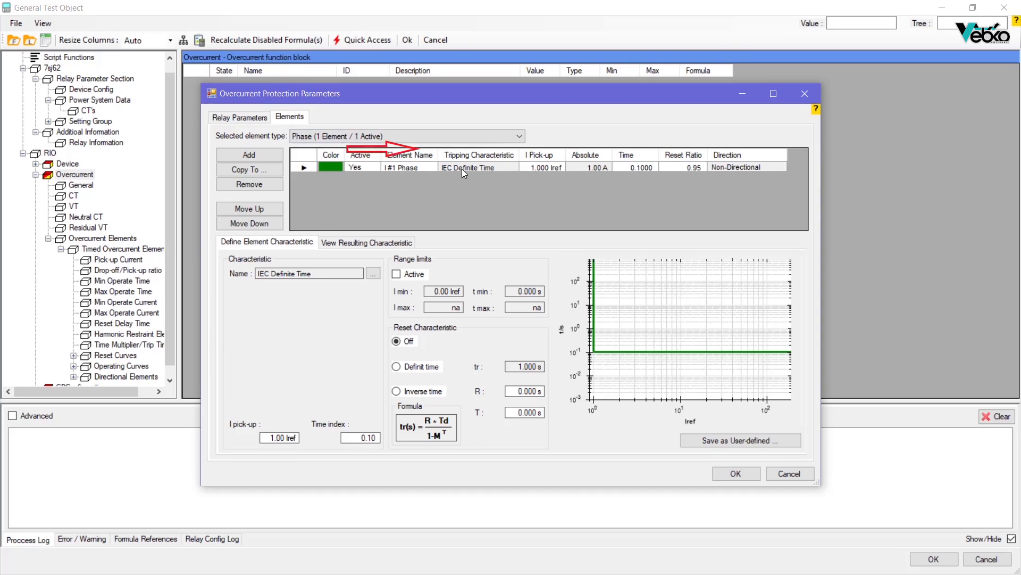
double_click(462, 168)
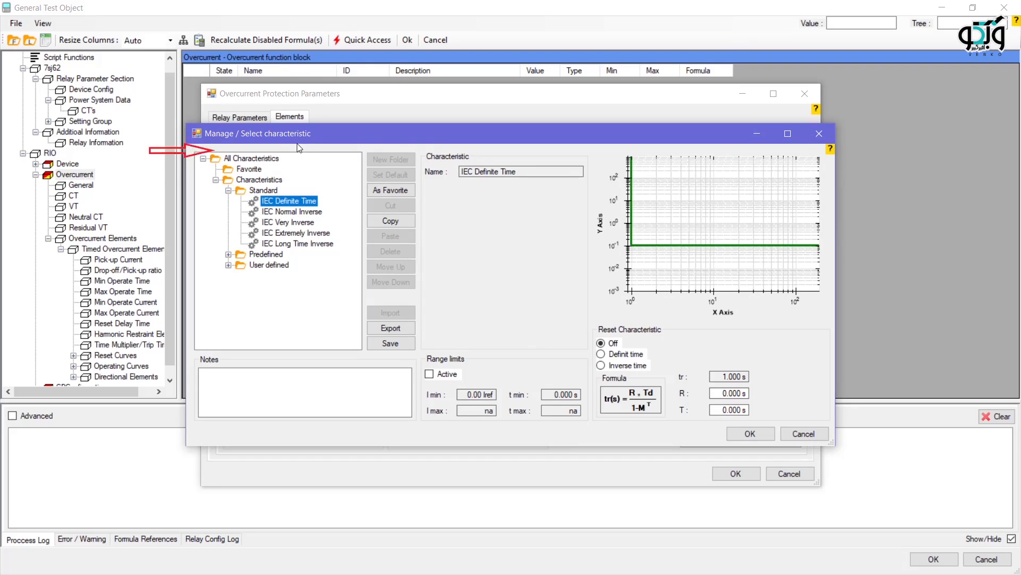
left_click(290, 212)
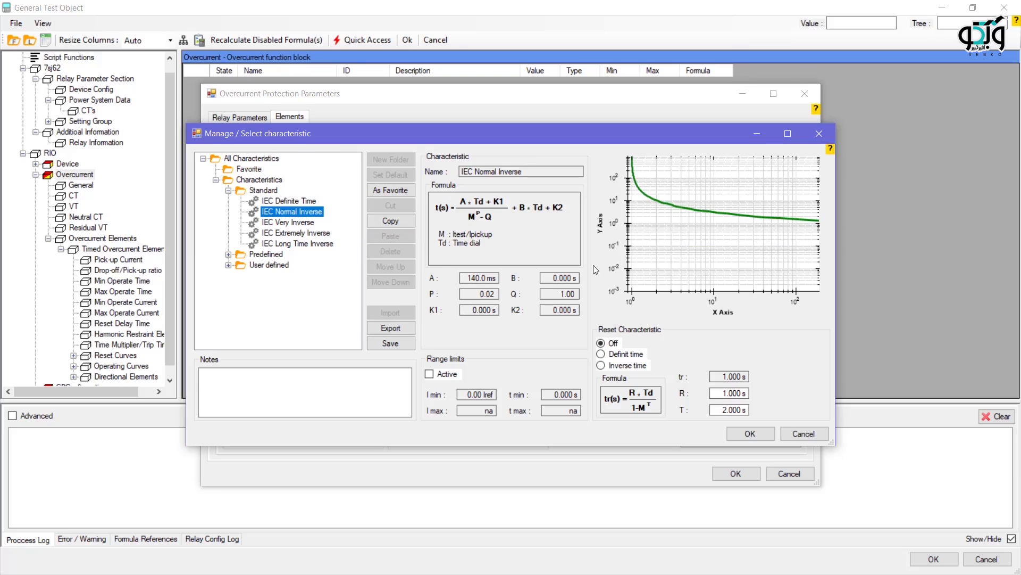
left_click(761, 434)
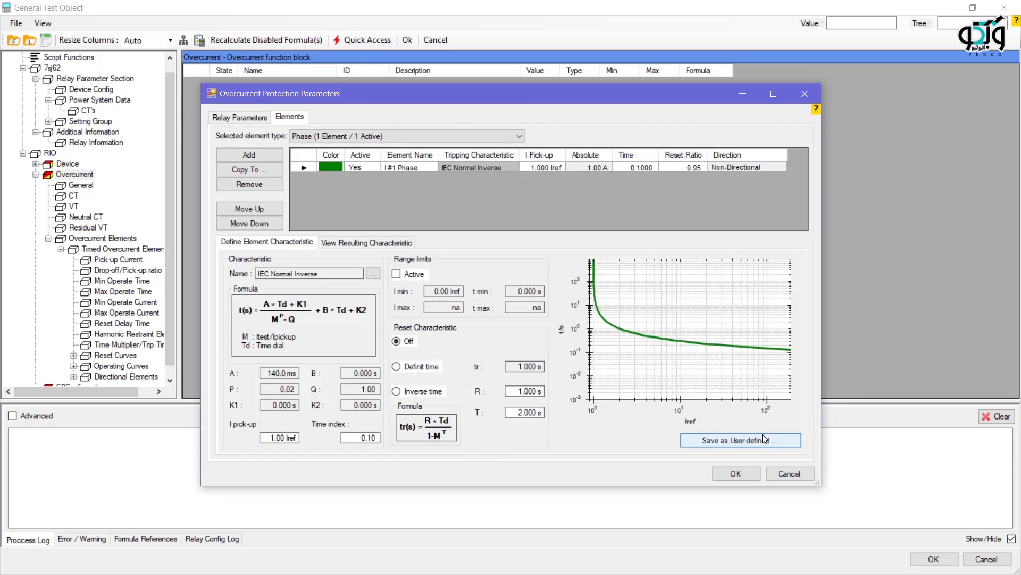